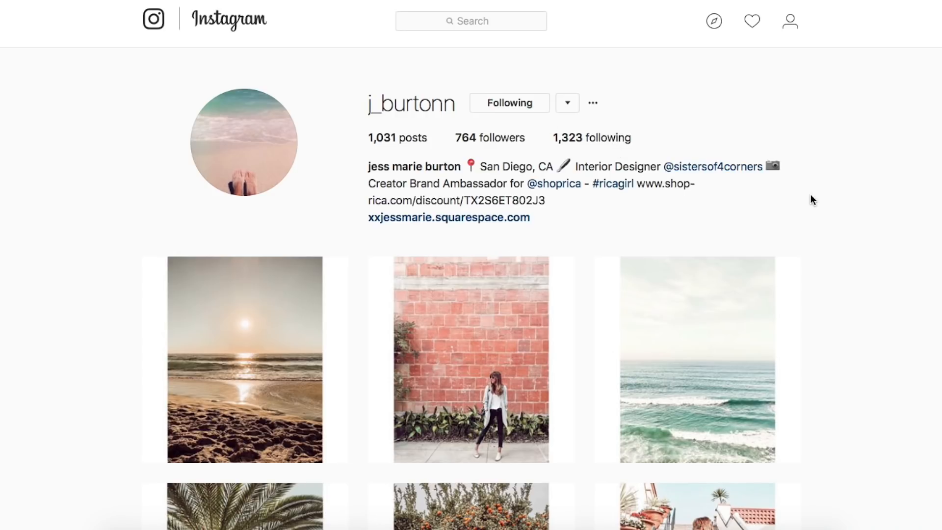
# Browse the open profile's photo grid to examine its overall color and editing style
pyautogui.scroll(-2, 811, 197)
pyautogui.scroll(2, 810, 195)
pyautogui.scroll(-6, 810, 194)
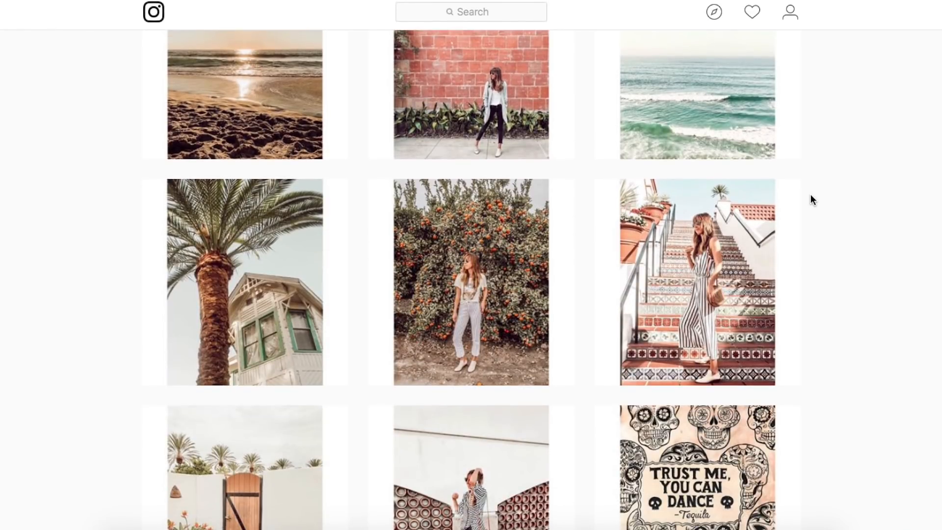
pyautogui.scroll(-3, 811, 196)
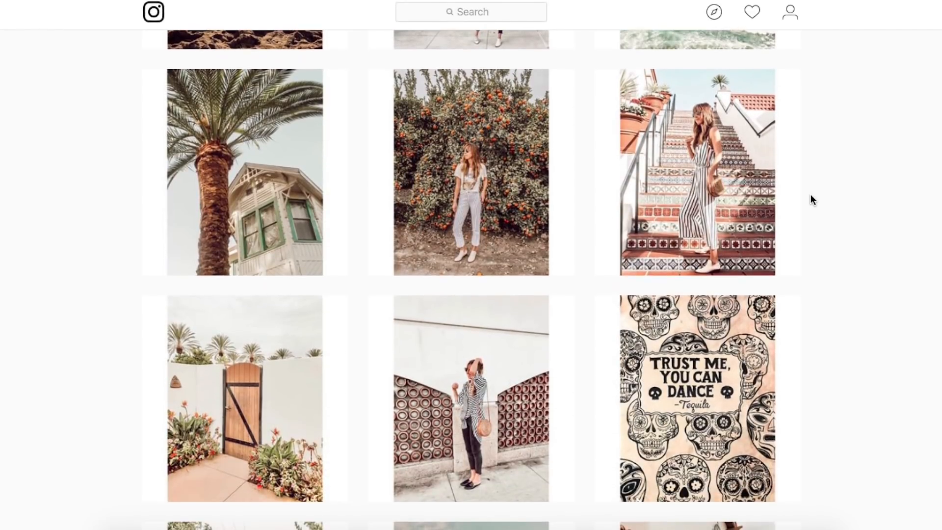
pyautogui.scroll(-7, 810, 196)
pyautogui.scroll(-3, 810, 199)
pyautogui.scroll(-5, 811, 199)
pyautogui.scroll(-10, 810, 199)
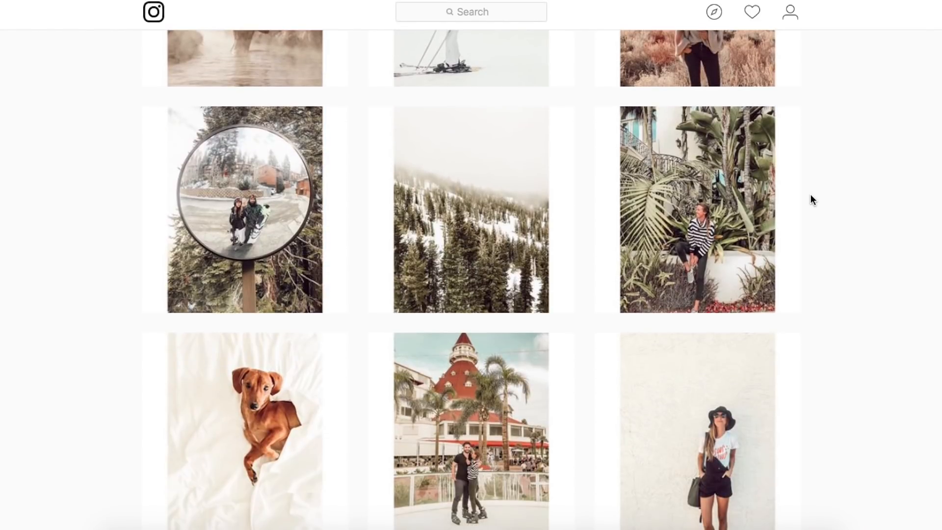
pyautogui.scroll(-8, 810, 199)
pyautogui.scroll(-5, 810, 199)
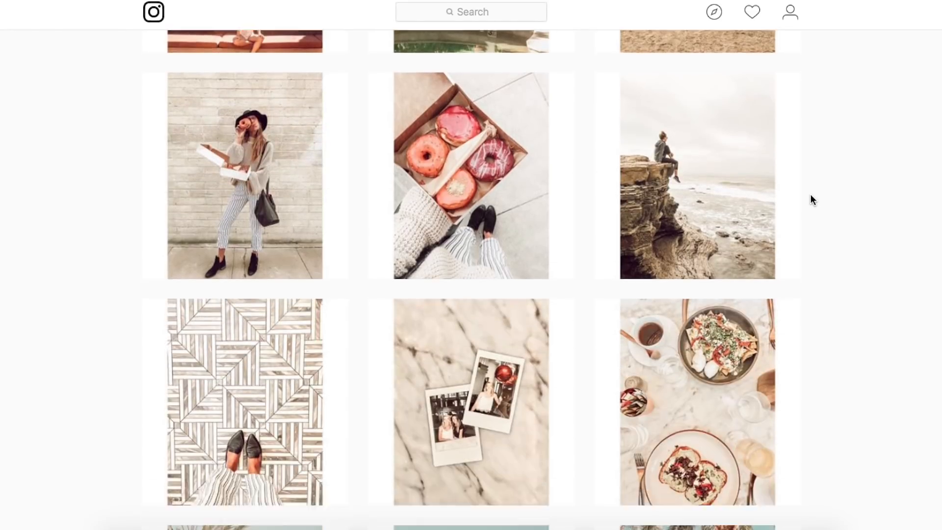
pyautogui.scroll(-6, 810, 199)
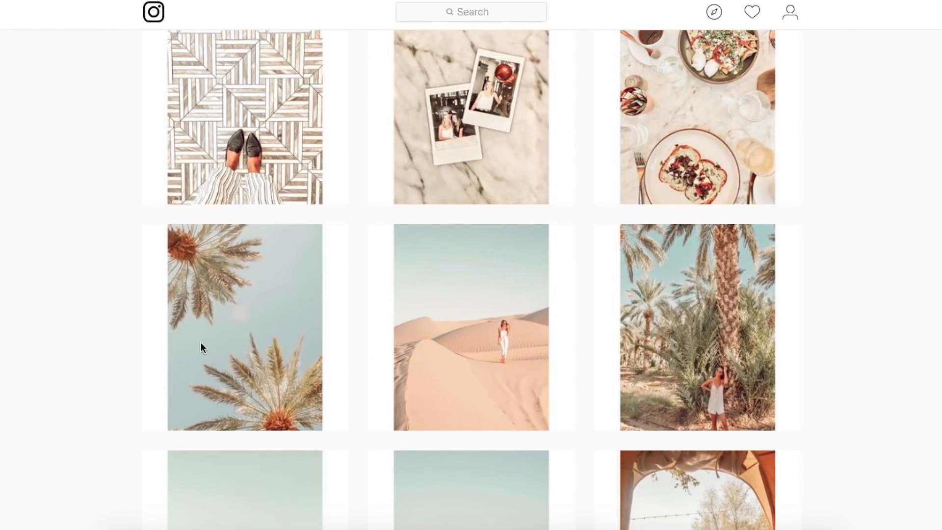
# View the post showing two palm crowns against the sky at full size, and close it
pyautogui.click(240, 374)
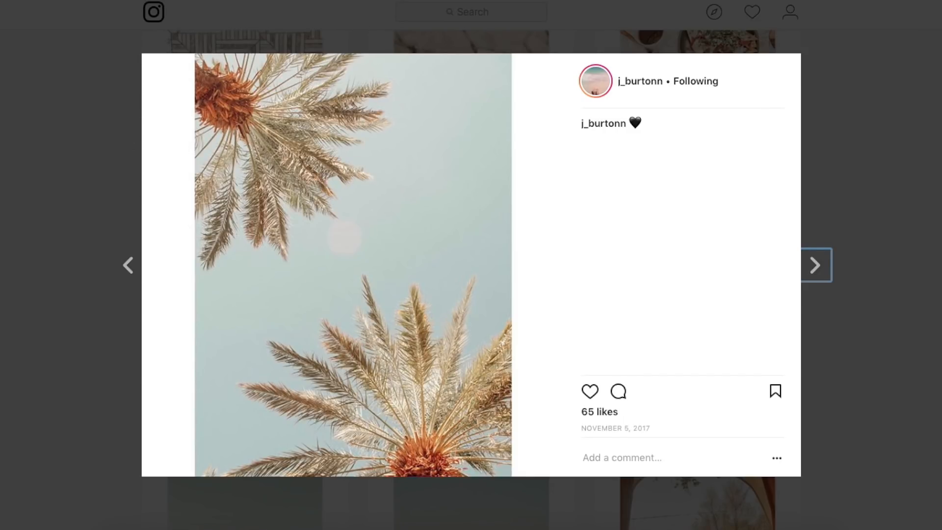
pyautogui.press('Escape')
pyautogui.scroll(-3, 771, 356)
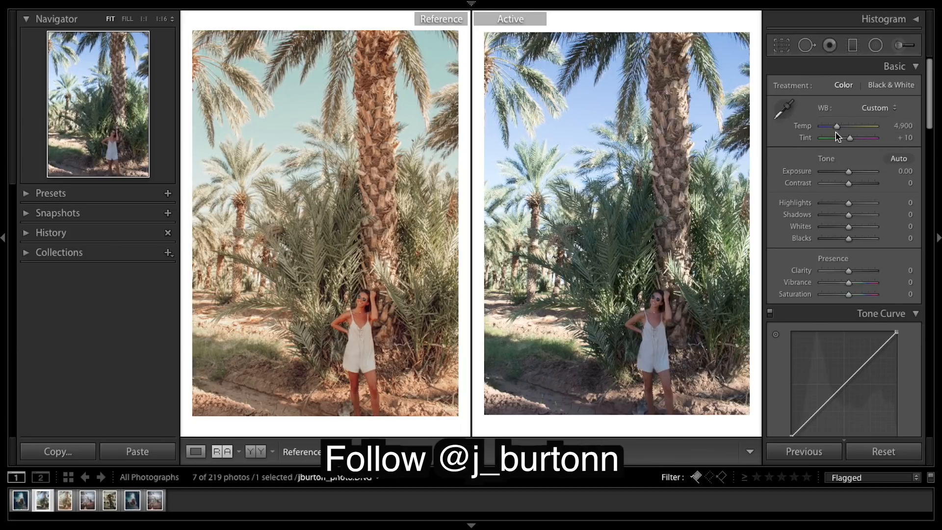
# Warm the active photo's white balance to a temperature of 7,000
pyautogui.click(849, 128)
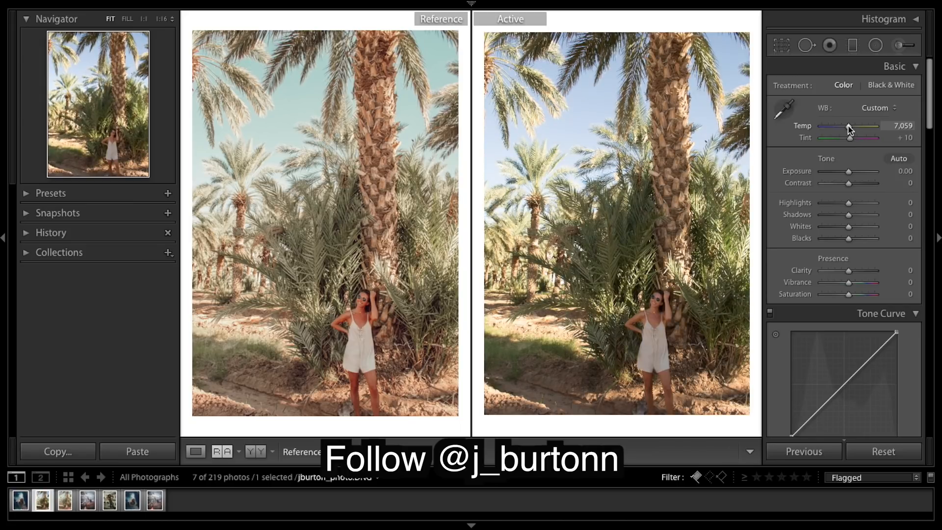
pyautogui.moveTo(849, 129); pyautogui.dragTo(847, 129)
pyautogui.click(893, 123)
pyautogui.write('7000')
pyautogui.press('Return')
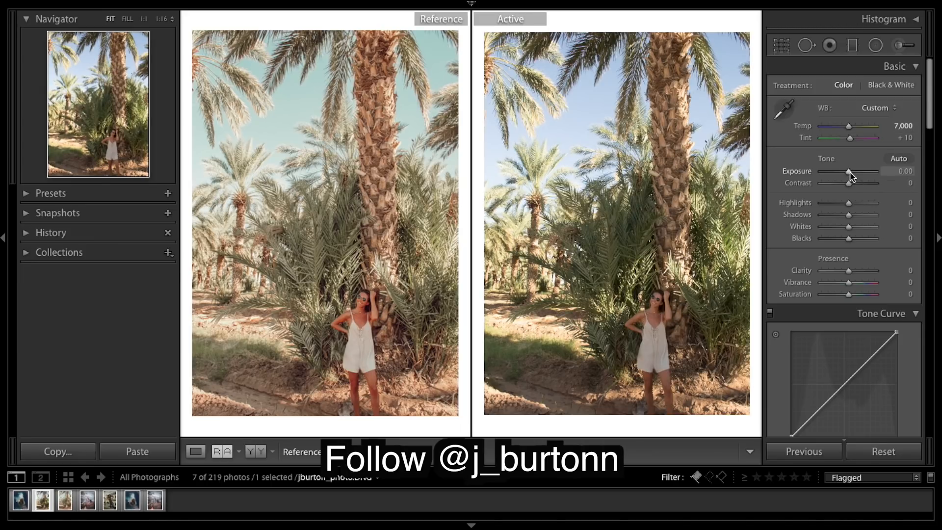
# Set the photo's Exposure to +0.50, Contrast to +23 and Highlights to −100
pyautogui.moveTo(848, 171); pyautogui.dragTo(853, 177)
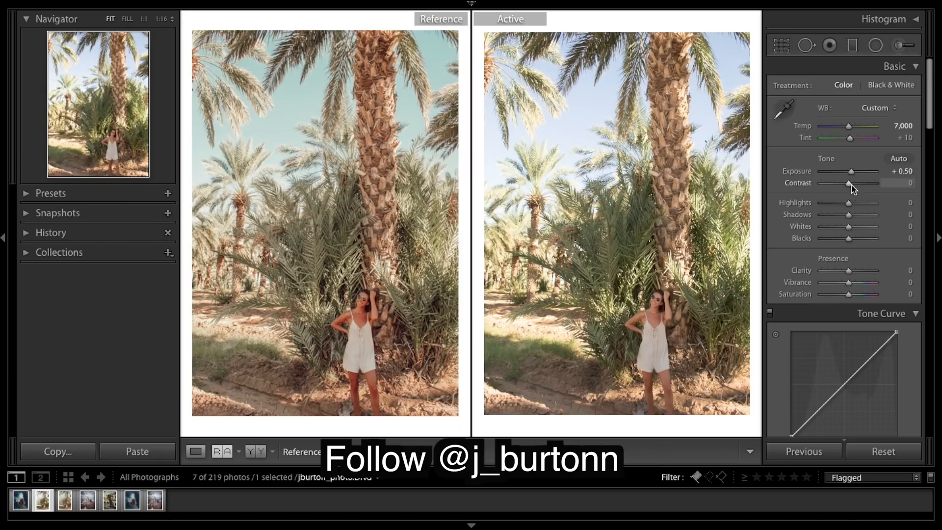
pyautogui.moveTo(849, 182); pyautogui.dragTo(856, 183)
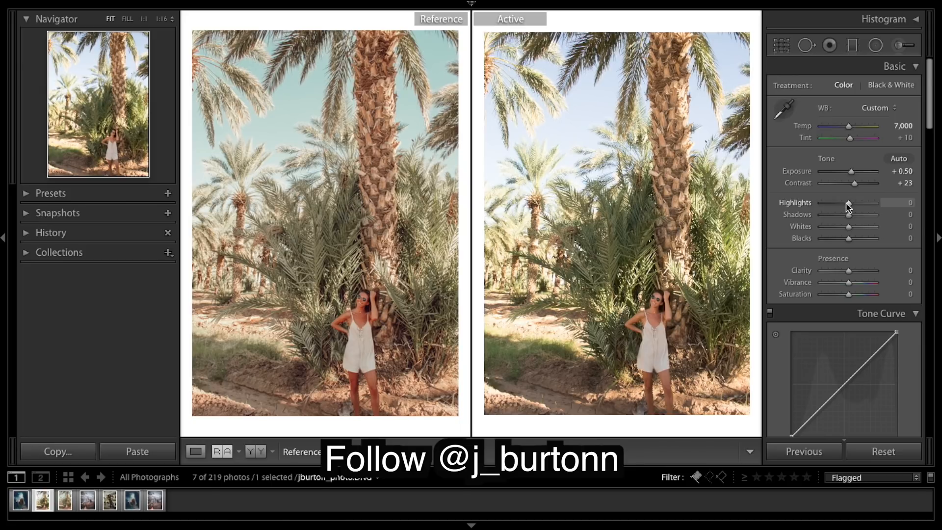
pyautogui.moveTo(849, 203); pyautogui.dragTo(711, 198)
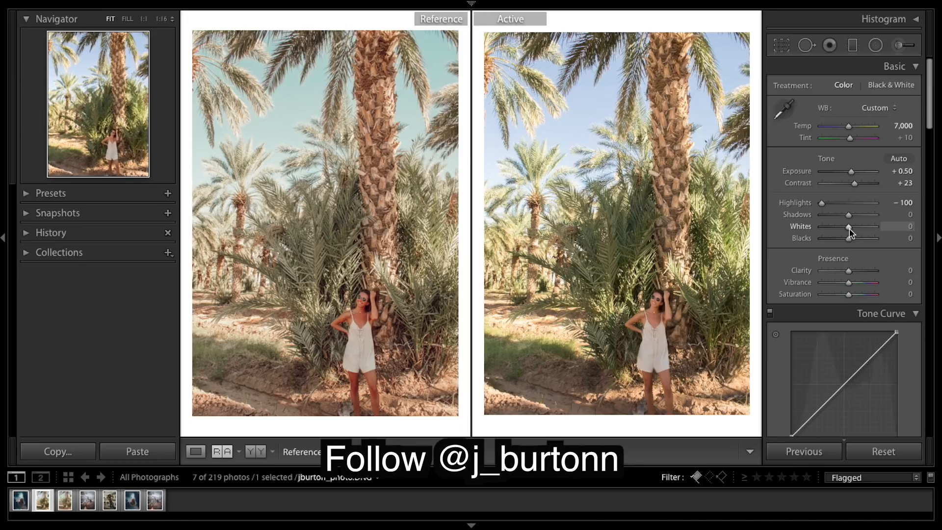
# Set the photo's Whites to +44, Shadows to +83 and Blacks to +42
pyautogui.moveTo(850, 231); pyautogui.dragTo(861, 233)
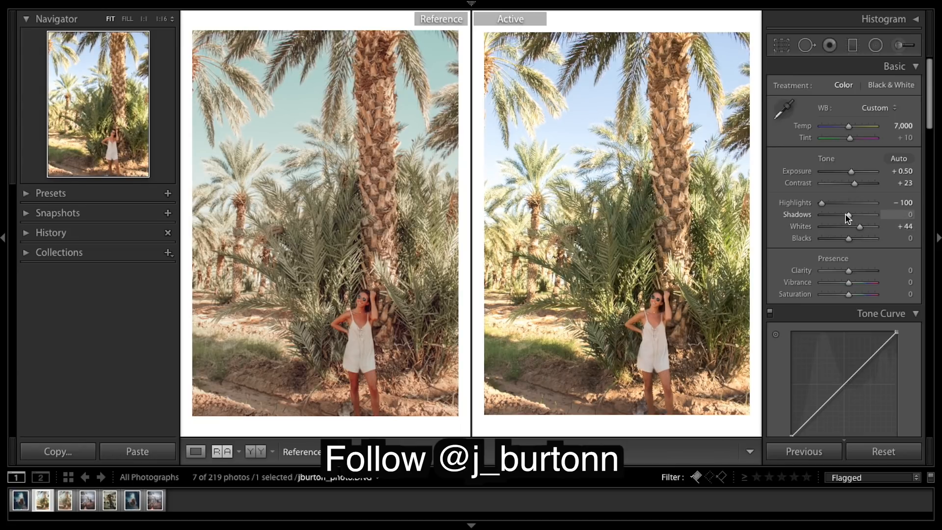
pyautogui.moveTo(849, 218); pyautogui.dragTo(871, 224)
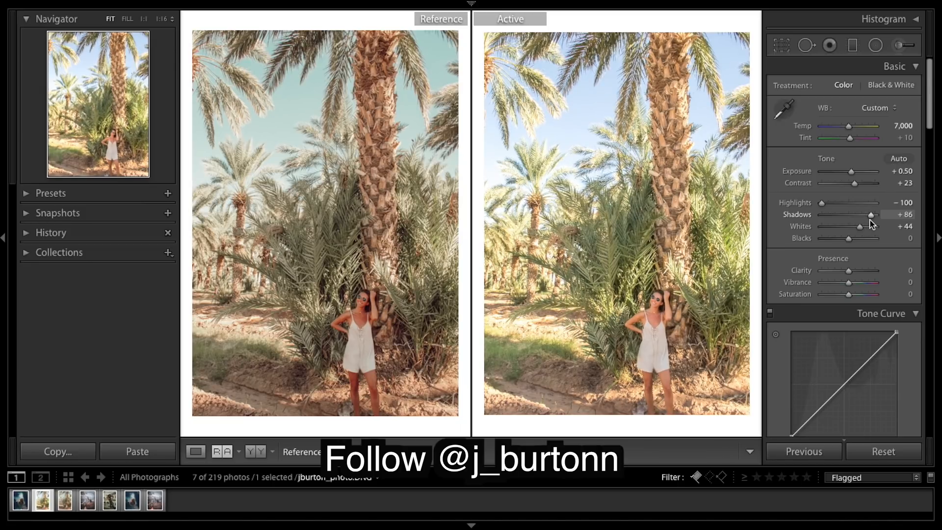
pyautogui.moveTo(872, 224); pyautogui.dragTo(870, 216)
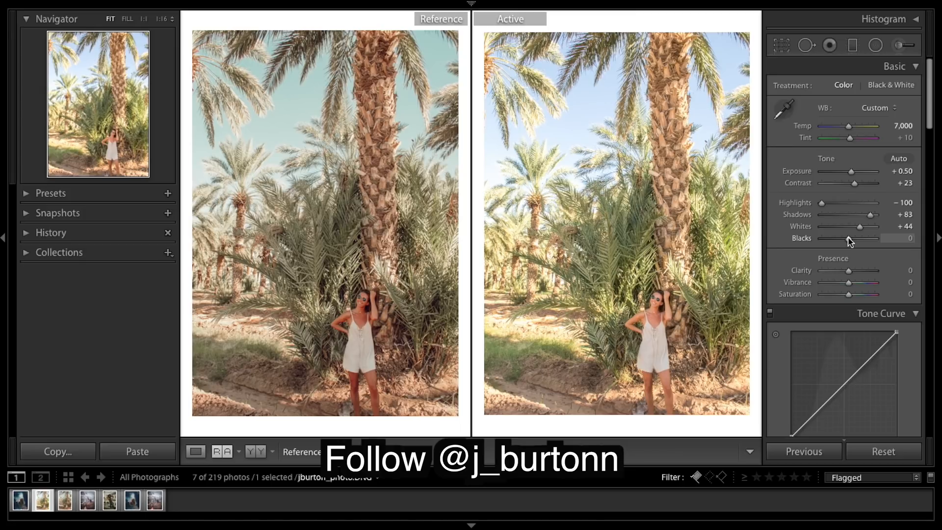
pyautogui.moveTo(850, 240); pyautogui.dragTo(858, 241)
pyautogui.moveTo(859, 242); pyautogui.dragTo(861, 243)
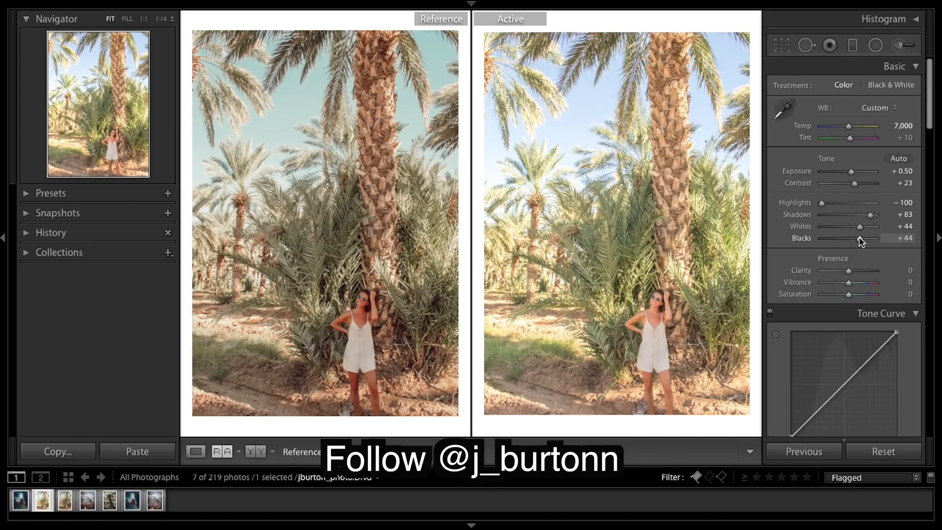
pyautogui.moveTo(859, 237); pyautogui.dragTo(859, 238)
pyautogui.moveTo(859, 238); pyautogui.dragTo(858, 238)
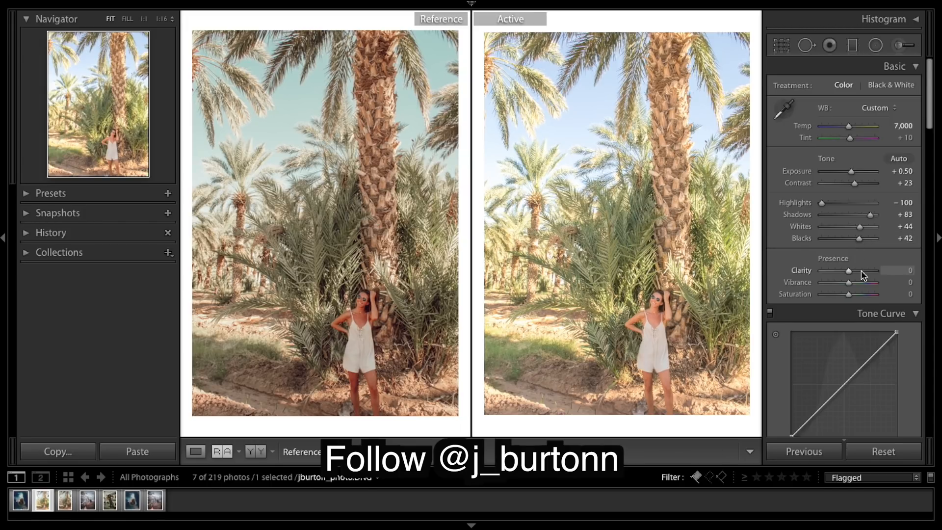
# Soften the photo with Clarity at −15 and set Vibrance to +10
pyautogui.scroll(-1, 862, 271)
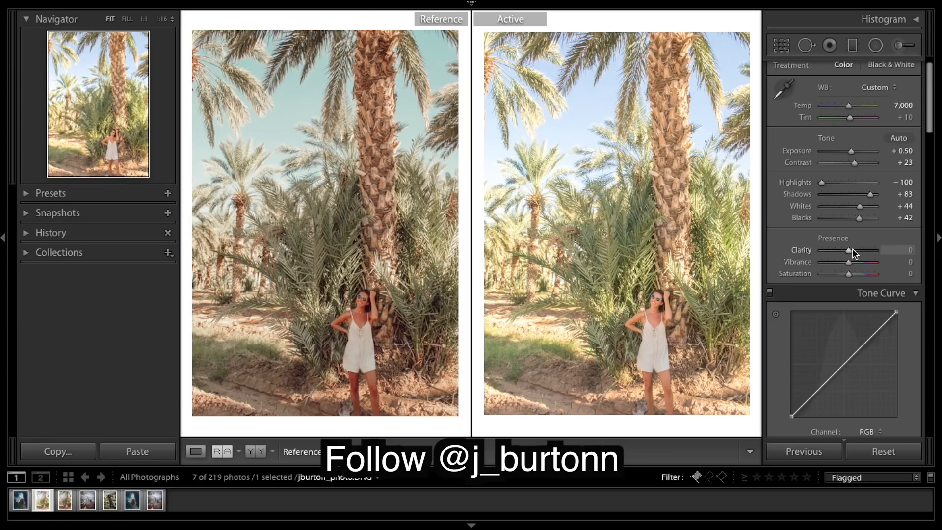
pyautogui.moveTo(849, 251); pyautogui.dragTo(843, 251)
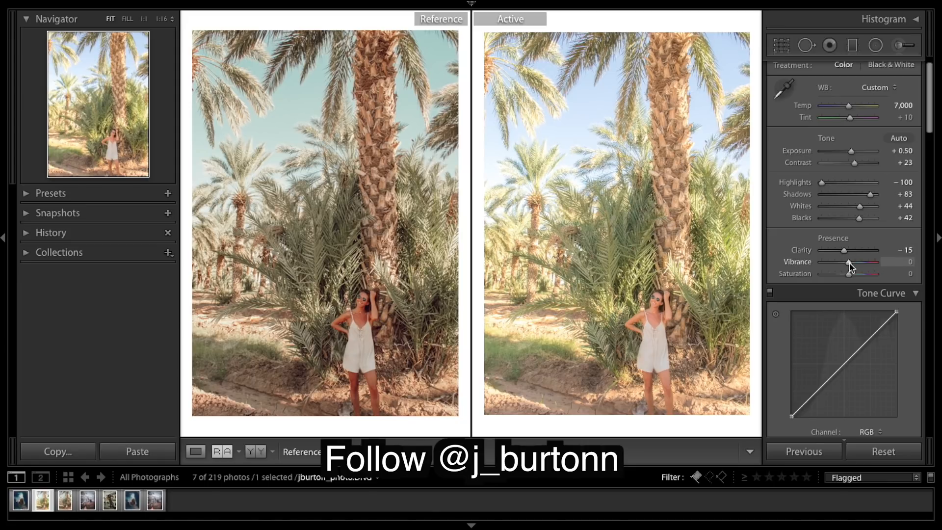
pyautogui.moveTo(851, 263); pyautogui.dragTo(851, 263)
# Shape the RGB tone curve into a faded S-curve, lifting the black point to 4.3% and slightly lowering the white point
pyautogui.scroll(-5, 864, 269)
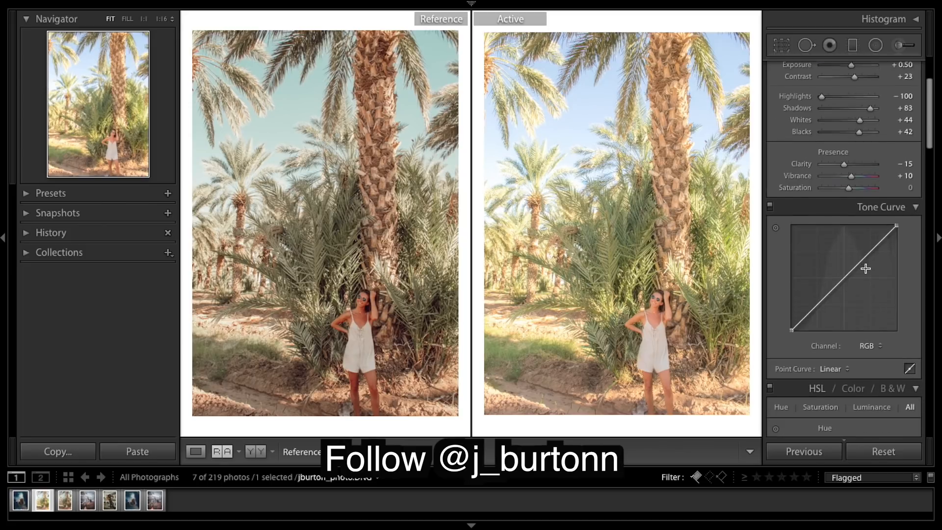
pyautogui.scroll(-1, 866, 268)
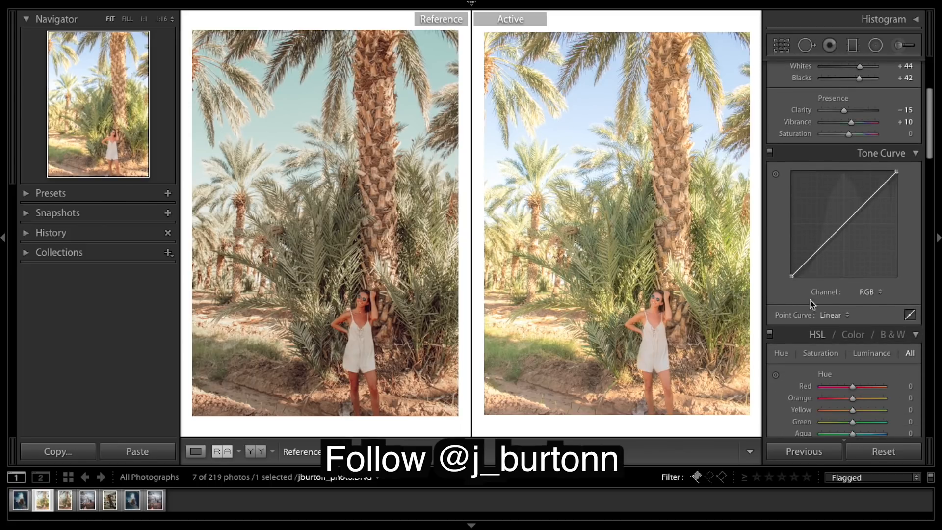
pyautogui.moveTo(791, 276); pyautogui.dragTo(788, 273)
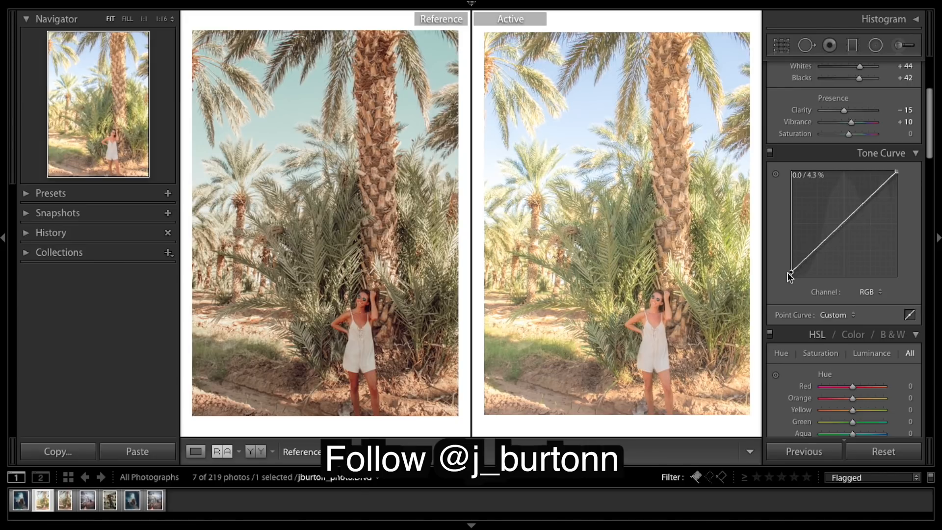
pyautogui.moveTo(801, 263); pyautogui.dragTo(842, 224)
pyautogui.moveTo(866, 194); pyautogui.dragTo(867, 208)
pyautogui.moveTo(897, 172); pyautogui.dragTo(897, 177)
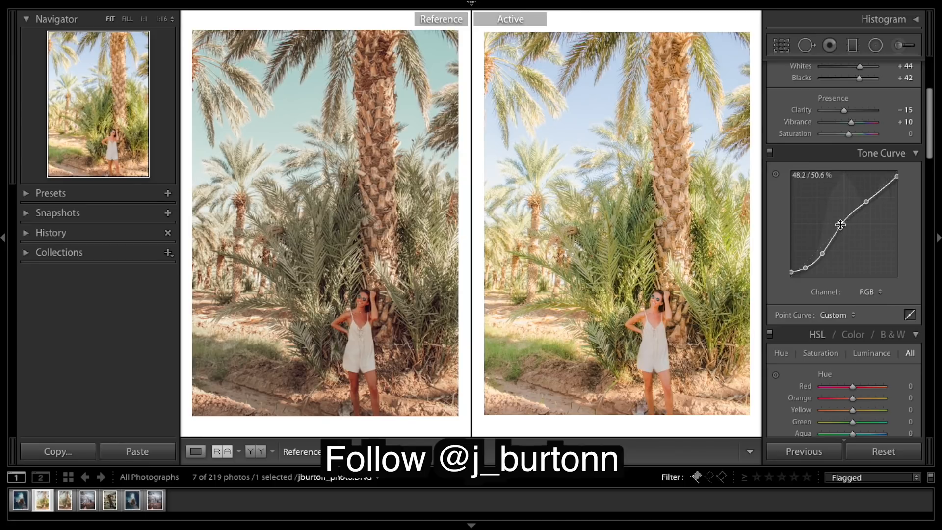
pyautogui.moveTo(840, 224)
pyautogui.mouseDown()
pyautogui.moveTo(848, 233)
pyautogui.moveTo(842, 224)
pyautogui.mouseUp()
pyautogui.hotkey('ctrl', 'z')
# Set the split toning highlights to hue 52 and saturation 17, and add a faint warm tint to the shadows
pyautogui.scroll(-3, 906, 240)
pyautogui.scroll(-5, 904, 234)
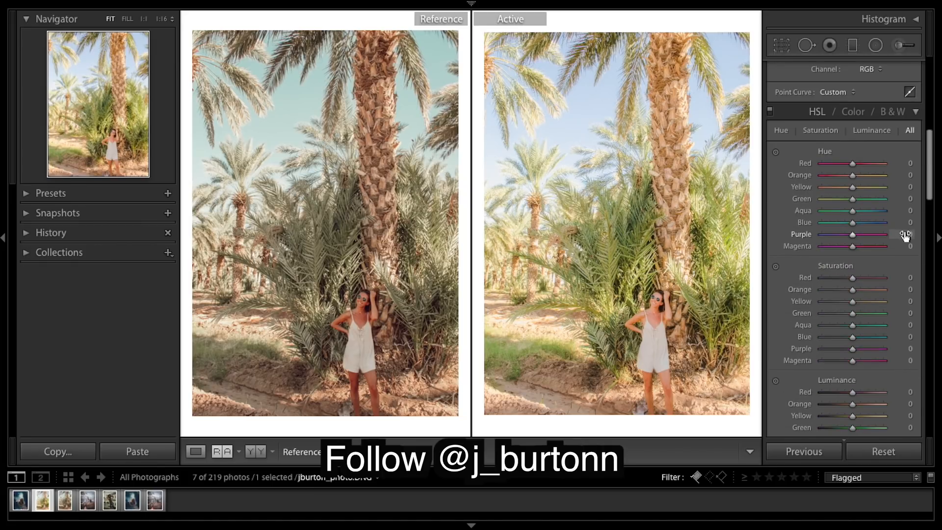
pyautogui.scroll(-1, 905, 234)
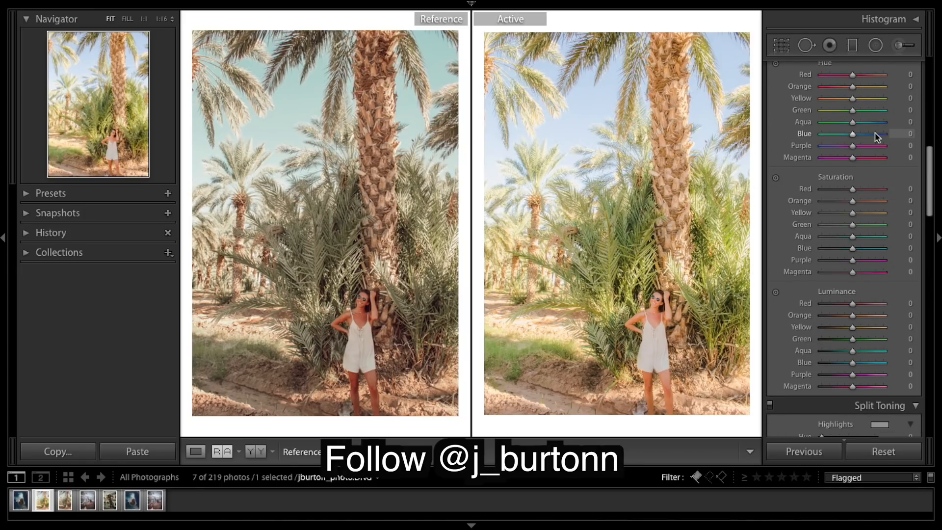
pyautogui.scroll(-4, 877, 136)
pyautogui.scroll(-2, 876, 136)
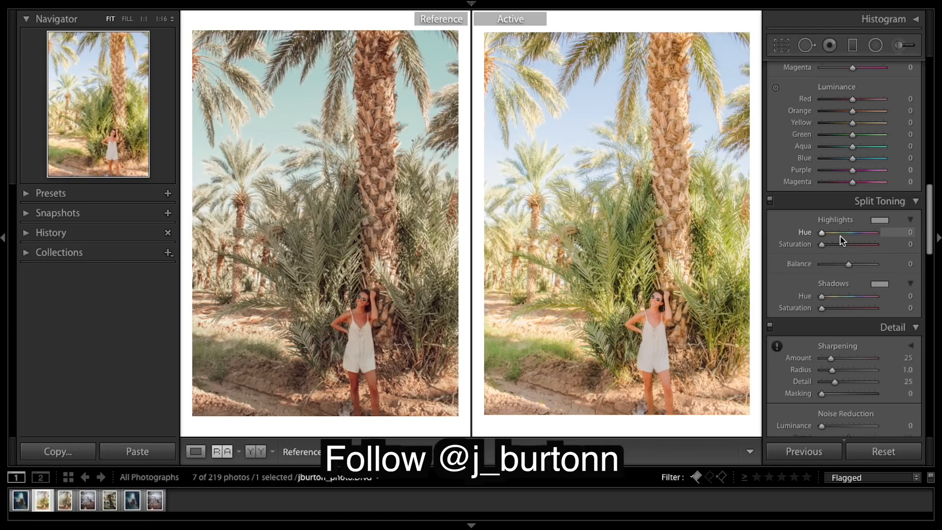
pyautogui.moveTo(824, 236); pyautogui.dragTo(830, 239)
pyautogui.moveTo(832, 239); pyautogui.dragTo(831, 235)
pyautogui.moveTo(831, 239); pyautogui.dragTo(830, 239)
pyautogui.moveTo(823, 246); pyautogui.dragTo(832, 249)
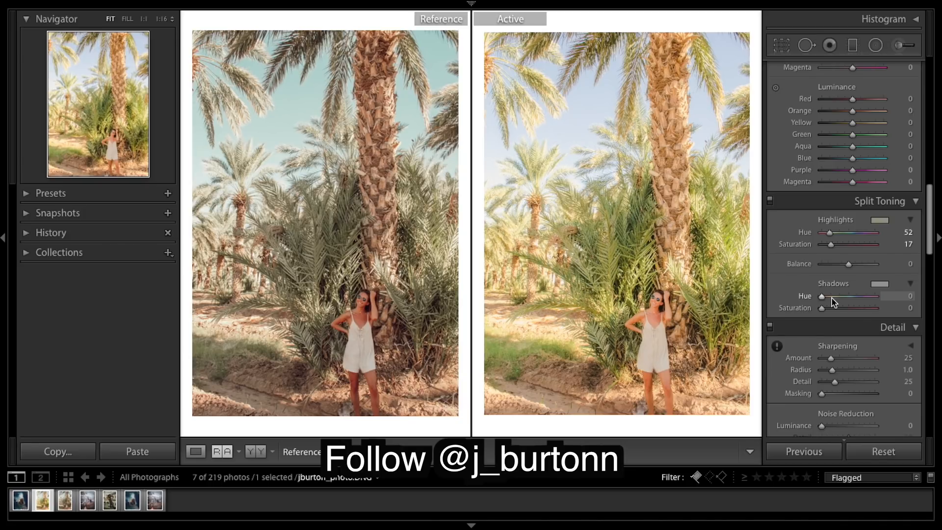
pyautogui.moveTo(832, 302); pyautogui.dragTo(828, 299)
pyautogui.moveTo(822, 309); pyautogui.dragTo(823, 310)
# Reduce the HSL saturation of Red to −26, Orange to −29 and Yellow to −75
pyautogui.scroll(10, 868, 255)
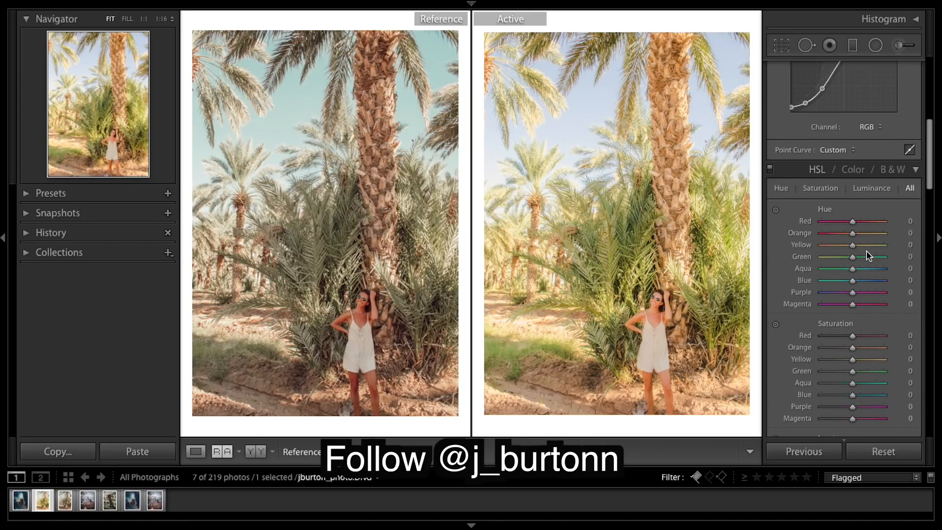
pyautogui.scroll(-3, 862, 228)
pyautogui.moveTo(852, 262); pyautogui.dragTo(845, 266)
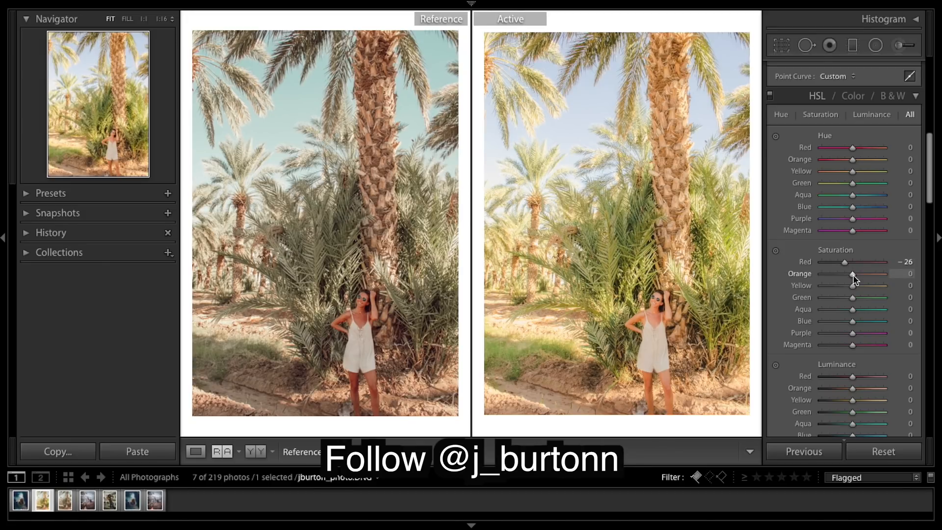
pyautogui.moveTo(854, 279); pyautogui.dragTo(846, 279)
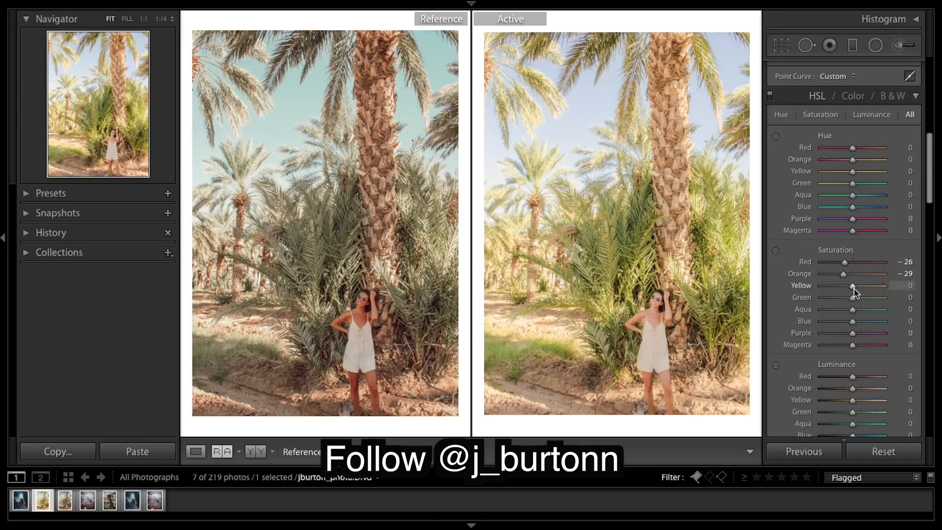
pyautogui.moveTo(852, 289); pyautogui.dragTo(833, 293)
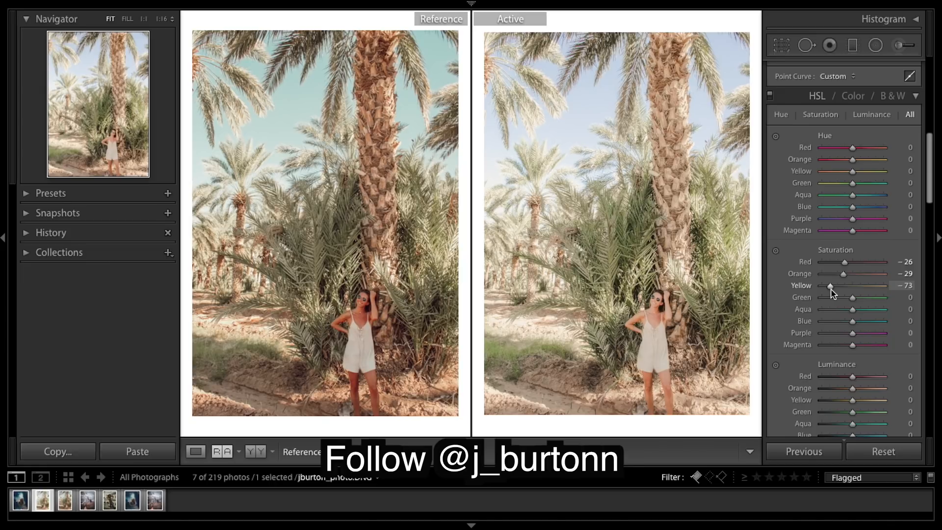
pyautogui.moveTo(833, 293); pyautogui.dragTo(831, 293)
# Reduce the HSL saturation of Green to −43, Aqua to −57, Blue to −70, Purple to −35 and Magenta to −33
pyautogui.scroll(-2, 831, 292)
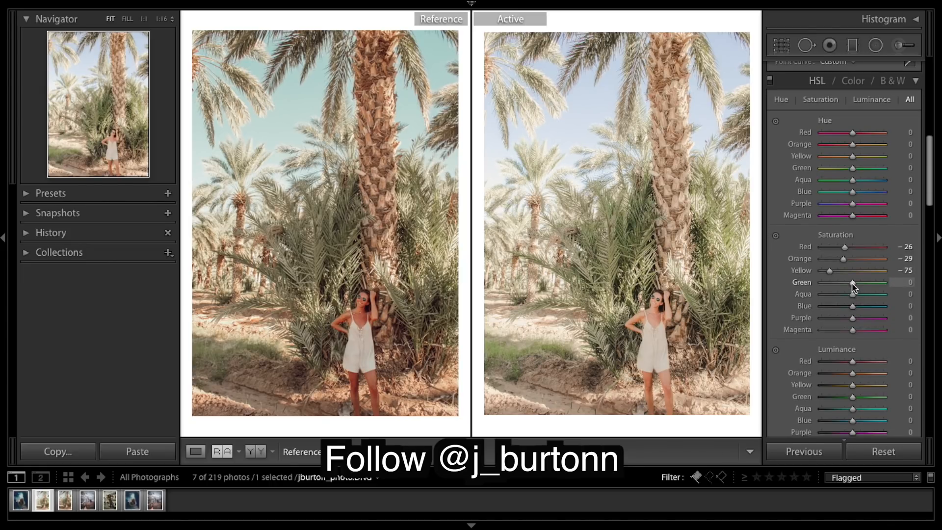
pyautogui.moveTo(852, 282); pyautogui.dragTo(839, 283)
pyautogui.moveTo(851, 296); pyautogui.dragTo(831, 296)
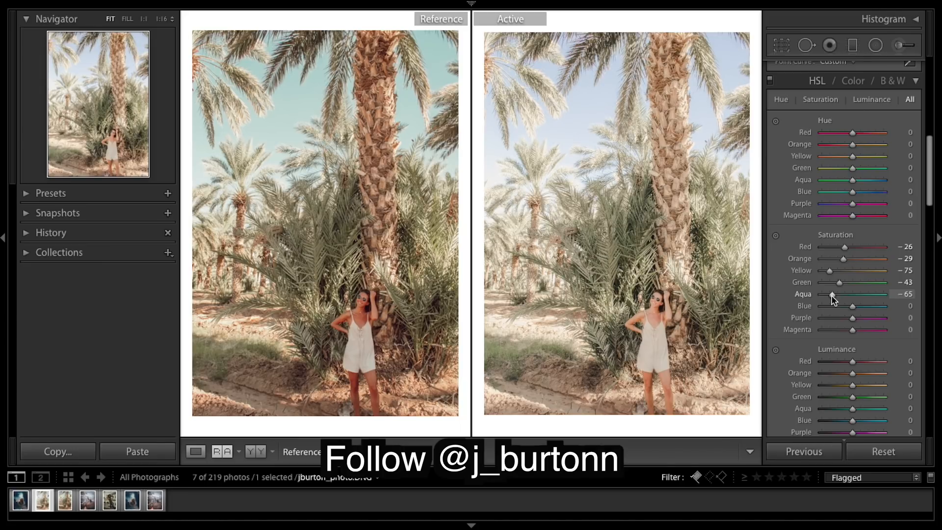
pyautogui.moveTo(831, 296); pyautogui.dragTo(835, 299)
pyautogui.moveTo(852, 306); pyautogui.dragTo(831, 308)
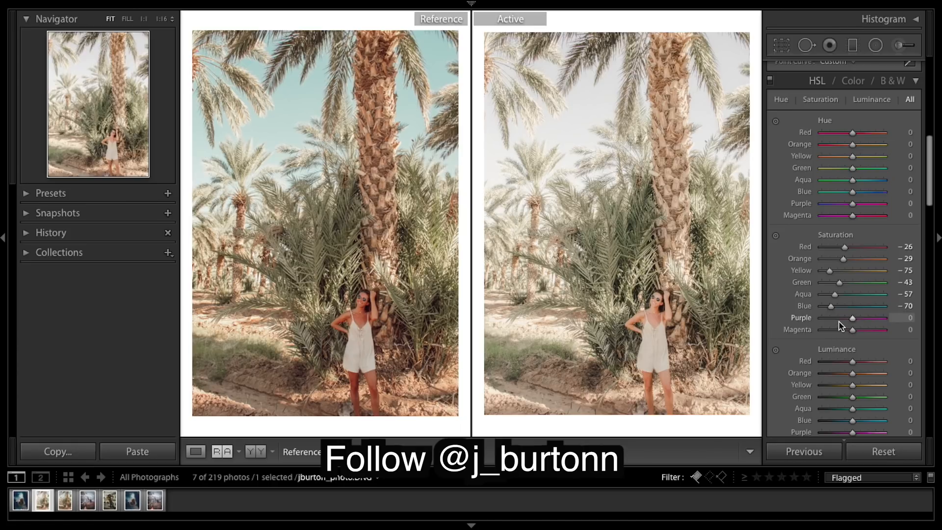
pyautogui.moveTo(843, 319); pyautogui.dragTo(842, 342)
# Shift the HSL hue of Red to +8
pyautogui.scroll(-1, 885, 255)
pyautogui.scroll(3, 886, 254)
pyautogui.moveTo(847, 200); pyautogui.dragTo(853, 199)
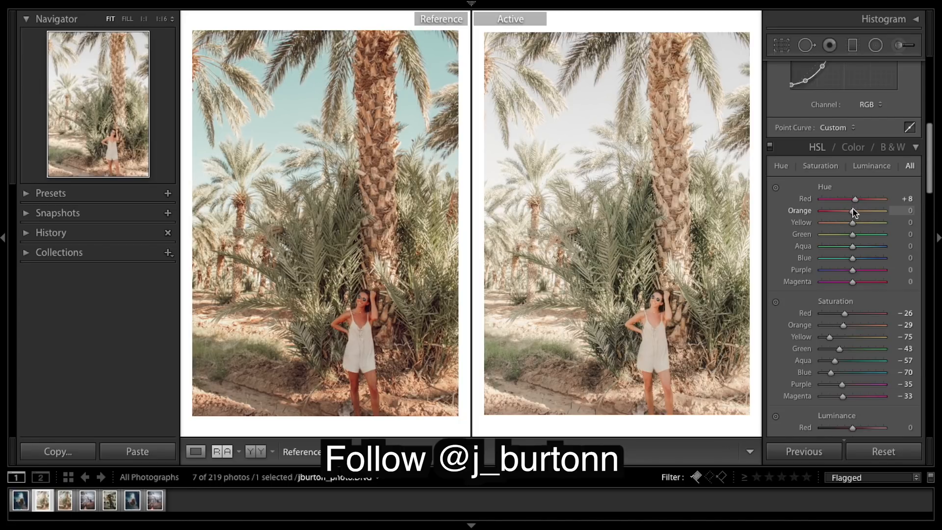
# Shift the HSL hue of Orange to −24, Yellow to −4 and Green to −34
pyautogui.moveTo(852, 210); pyautogui.dragTo(849, 211)
pyautogui.moveTo(848, 211); pyautogui.dragTo(846, 211)
pyautogui.moveTo(845, 214); pyautogui.dragTo(845, 214)
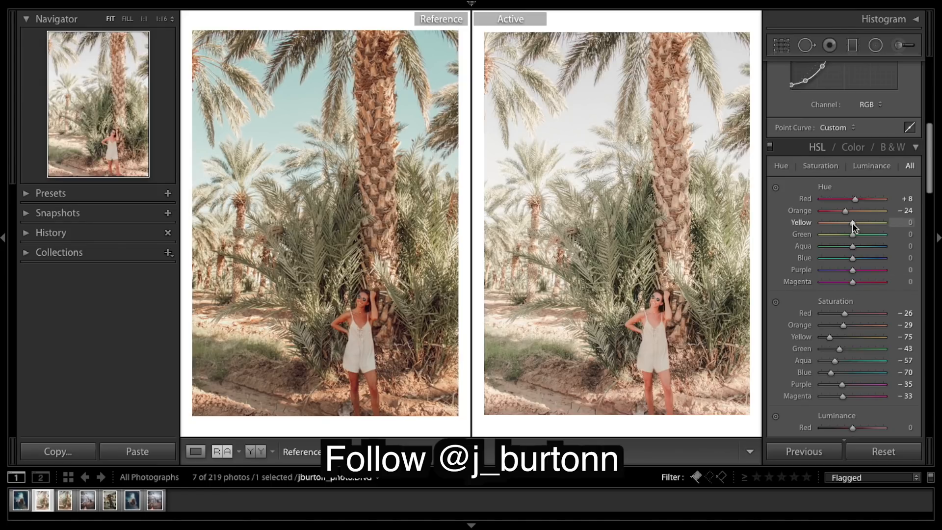
pyautogui.moveTo(853, 225)
pyautogui.mouseDown()
pyautogui.moveTo(867, 226)
pyautogui.moveTo(852, 228)
pyautogui.mouseUp()
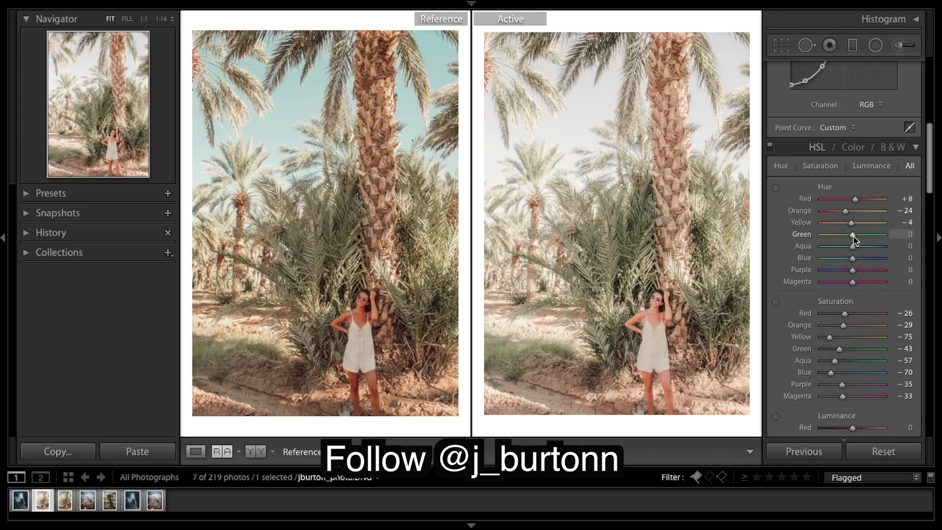
pyautogui.moveTo(850, 239)
pyautogui.mouseDown()
pyautogui.moveTo(838, 240)
pyautogui.moveTo(865, 240)
pyautogui.moveTo(840, 242)
pyautogui.mouseUp()
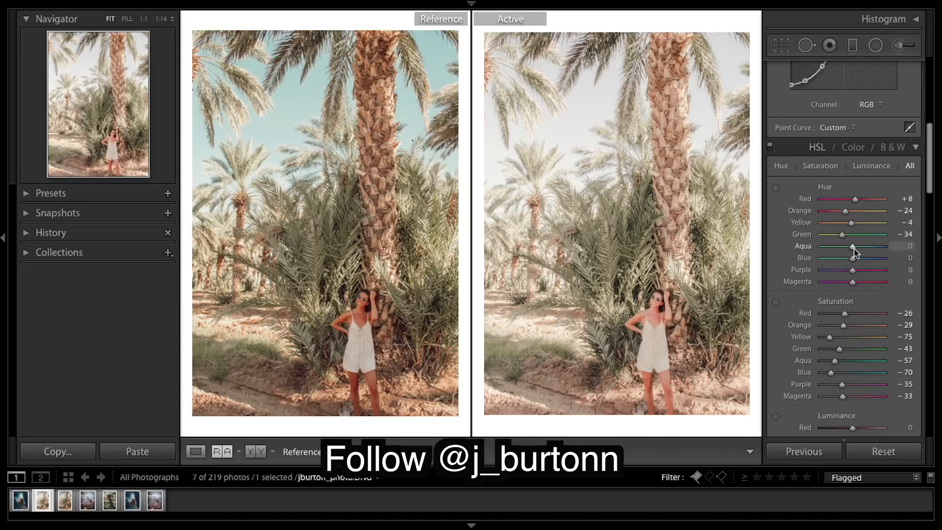
pyautogui.moveTo(854, 251); pyautogui.dragTo(877, 260)
pyautogui.doubleClick(803, 246)
pyautogui.scroll(-3, 882, 282)
pyautogui.scroll(-2, 881, 284)
pyautogui.scroll(5, 881, 277)
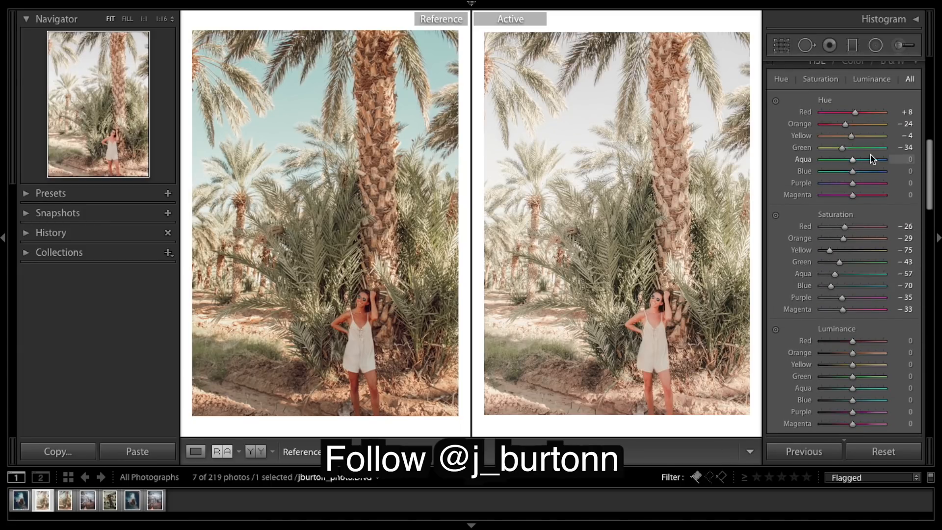
# Lower the HSL luminance of Red to −43, Orange to −29 and Yellow to −50
pyautogui.scroll(-3, 897, 318)
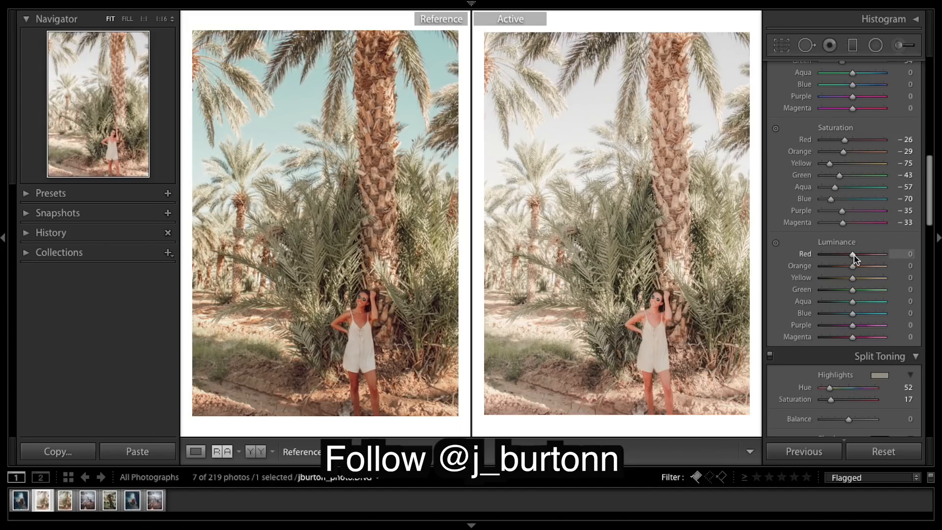
pyautogui.moveTo(854, 254); pyautogui.dragTo(835, 259)
pyautogui.moveTo(833, 255); pyautogui.dragTo(841, 259)
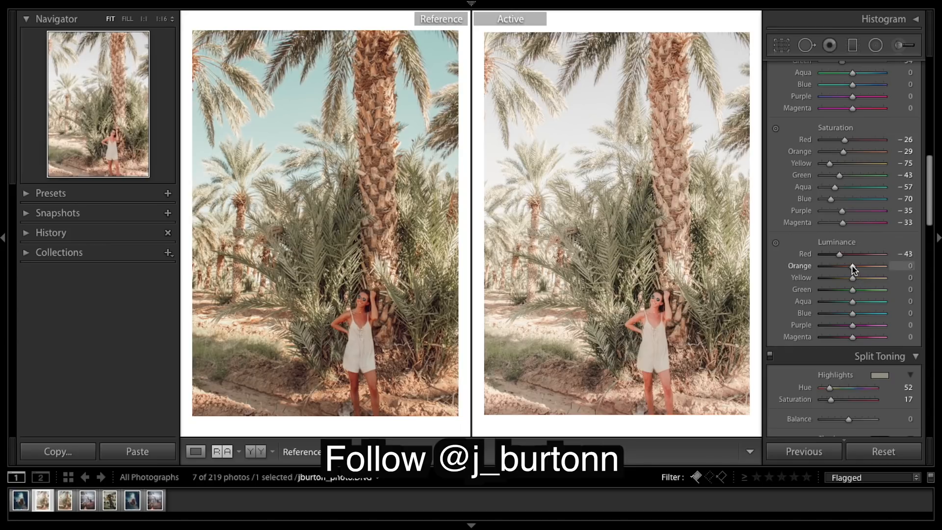
pyautogui.moveTo(852, 265); pyautogui.dragTo(846, 266)
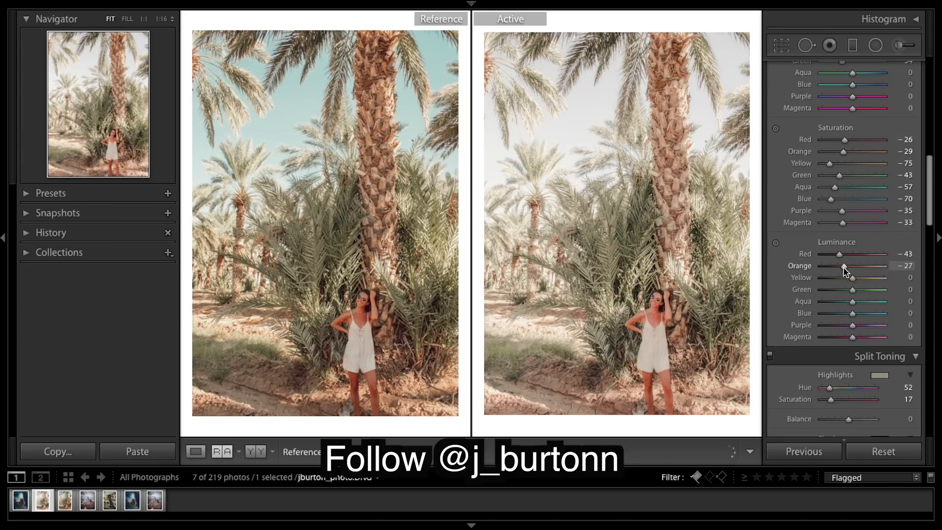
pyautogui.moveTo(845, 271); pyautogui.dragTo(842, 267)
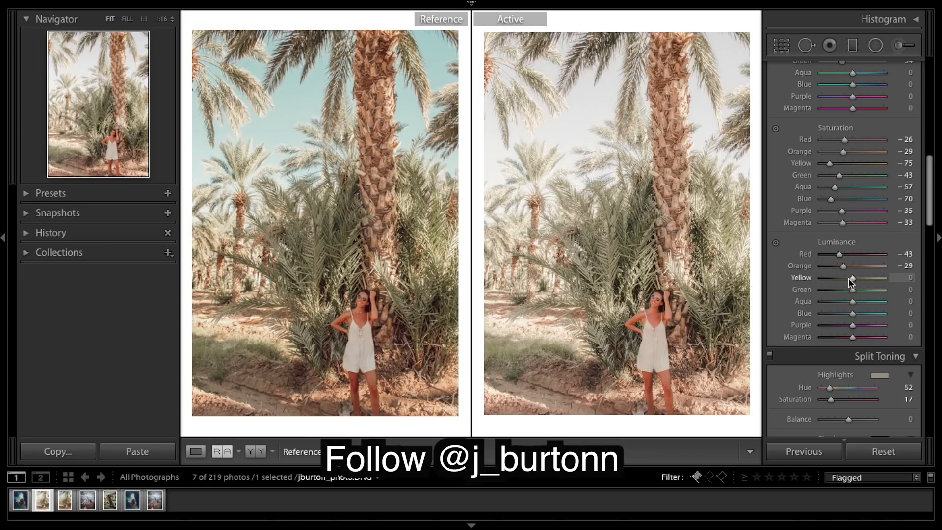
pyautogui.moveTo(851, 281); pyautogui.dragTo(832, 286)
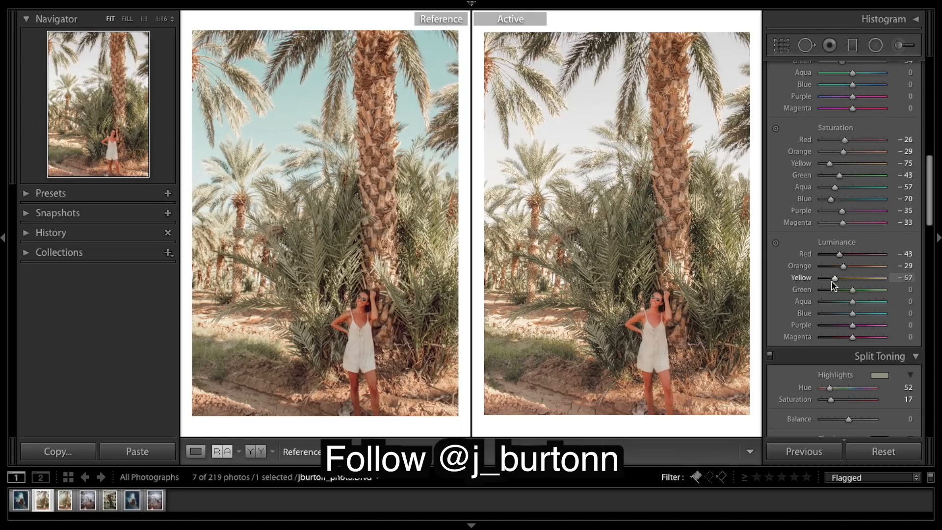
pyautogui.moveTo(832, 286); pyautogui.dragTo(835, 286)
# Set the HSL luminance of Green to +8, Aqua to −57 and Blue to −70
pyautogui.scroll(-2, 853, 255)
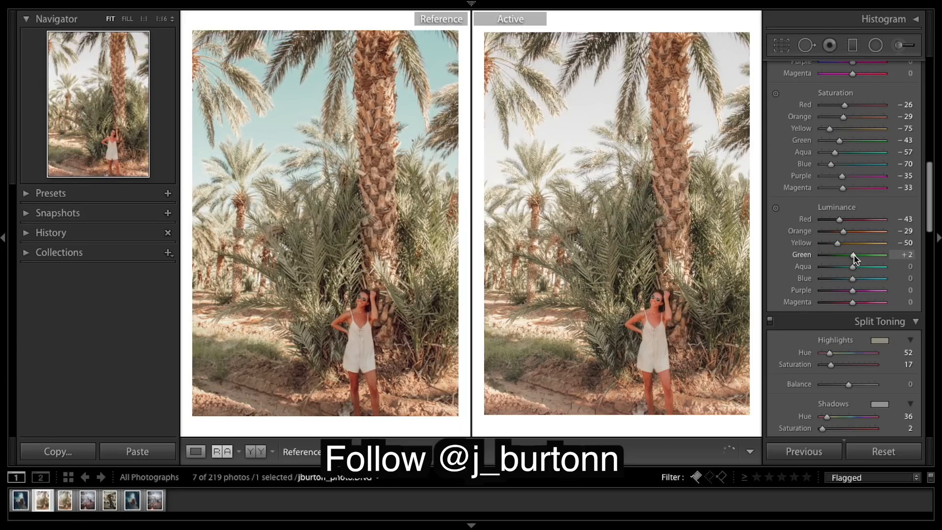
pyautogui.moveTo(852, 254); pyautogui.dragTo(855, 260)
pyautogui.moveTo(854, 259); pyautogui.dragTo(855, 267)
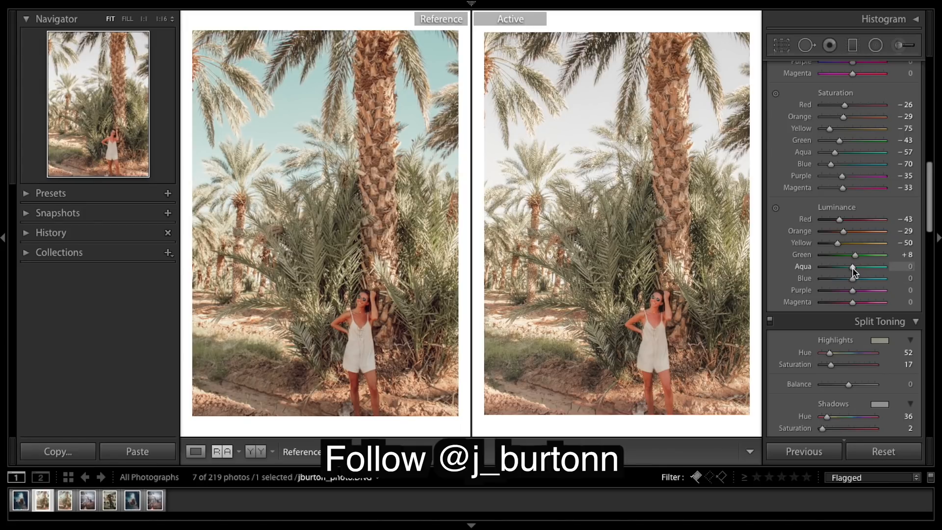
pyautogui.moveTo(852, 267)
pyautogui.mouseDown()
pyautogui.moveTo(835, 267)
pyautogui.moveTo(851, 267)
pyautogui.mouseUp()
pyautogui.moveTo(838, 269)
pyautogui.mouseDown()
pyautogui.moveTo(840, 281)
pyautogui.moveTo(828, 284)
pyautogui.mouseUp()
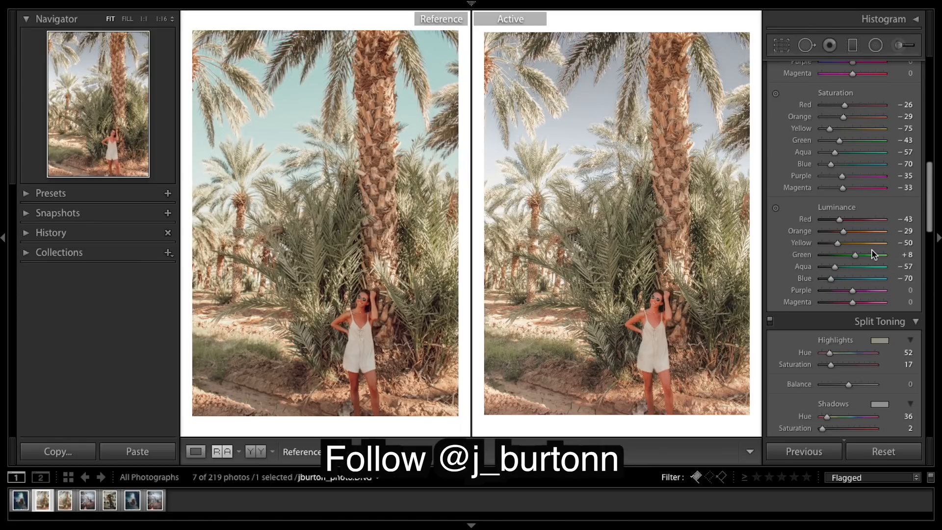
# Shift the HSL hue of Aqua to +65 and move the Blue hue well toward teal for the sky
pyautogui.scroll(5, 873, 254)
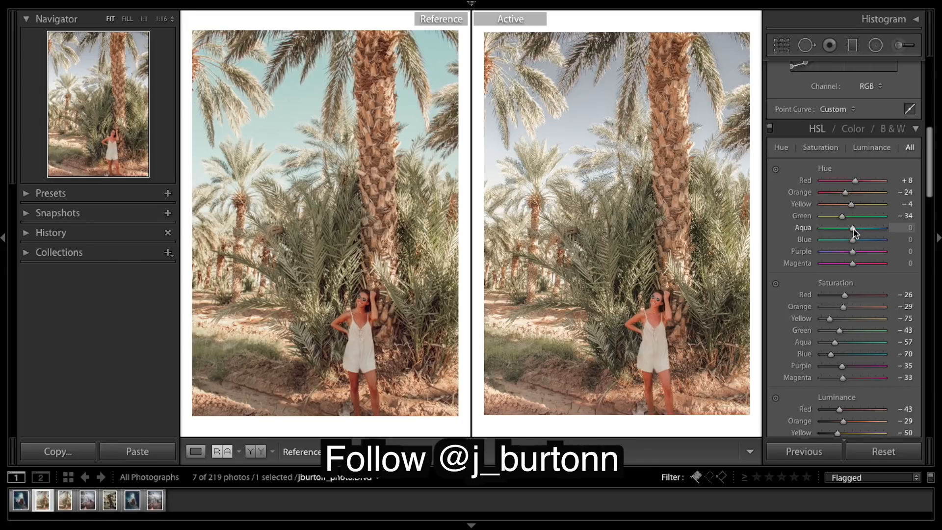
pyautogui.moveTo(853, 231); pyautogui.dragTo(873, 232)
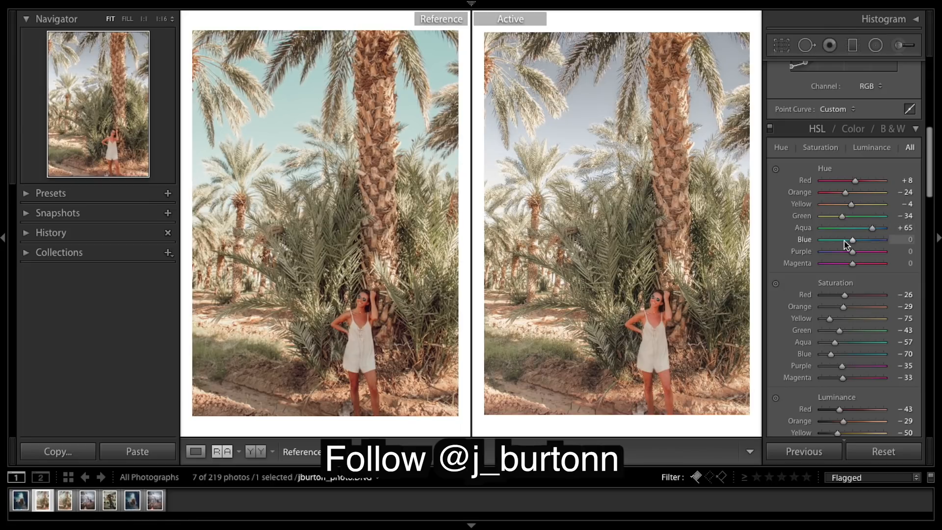
pyautogui.moveTo(853, 241); pyautogui.dragTo(832, 243)
pyautogui.moveTo(832, 244); pyautogui.dragTo(834, 243)
# Compare the active photo's before and after versions beside the reference photo
pyautogui.scroll(-1, 878, 244)
pyautogui.scroll(2, 877, 244)
pyautogui.press('\\')
pyautogui.press('\\')
pyautogui.scroll(-5, 907, 266)
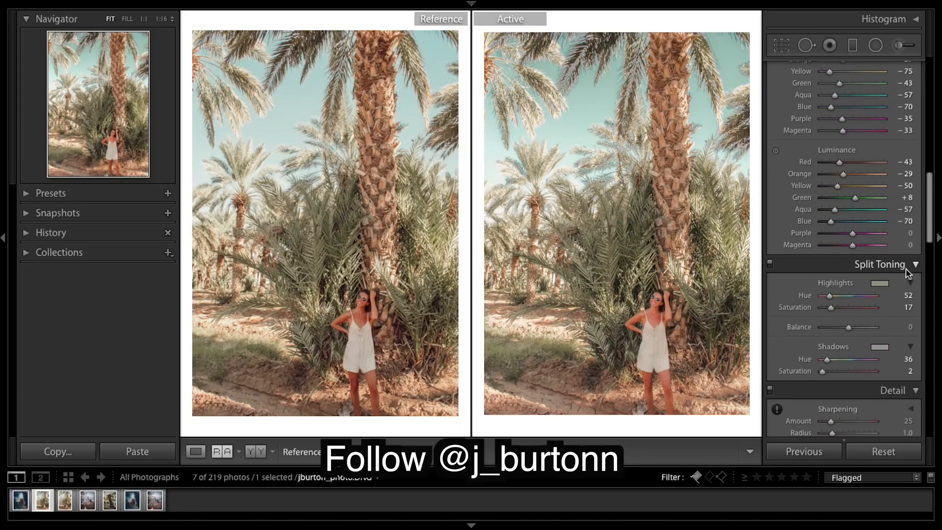
pyautogui.press('\\')
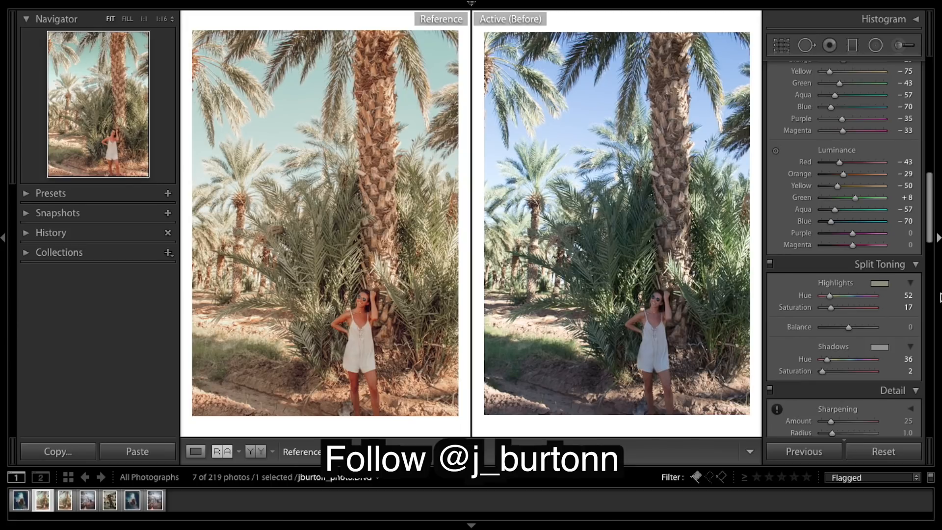
pyautogui.press('\\')
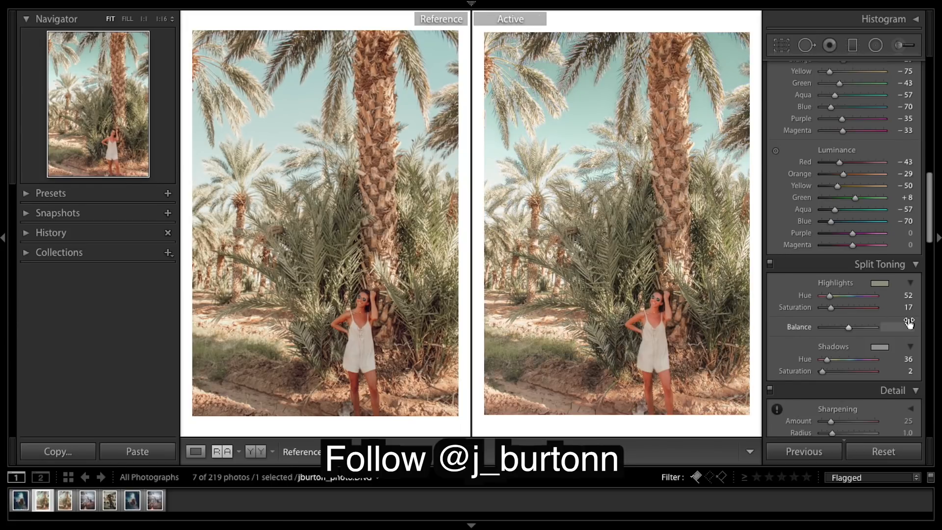
# Try lens profile corrections on the active photo and leave them disabled
pyautogui.scroll(-5, 908, 318)
pyautogui.scroll(-5, 888, 407)
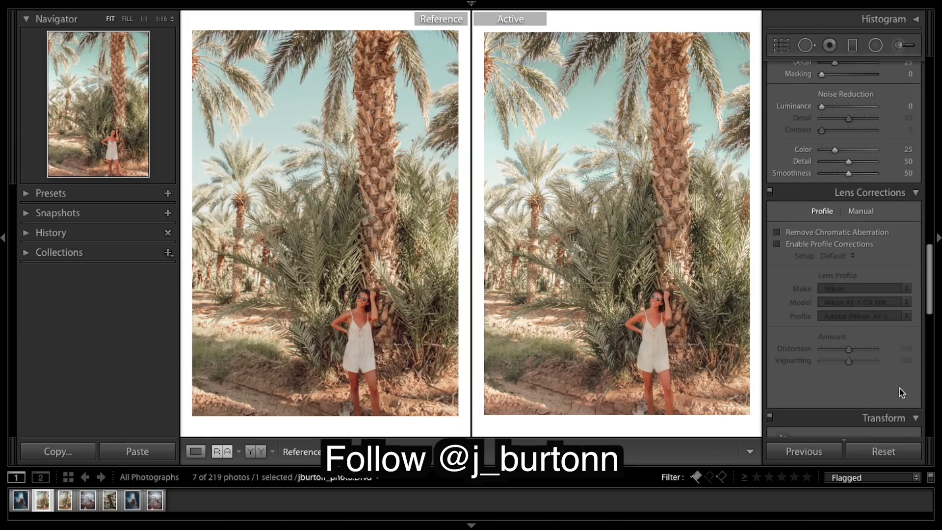
pyautogui.click(777, 244)
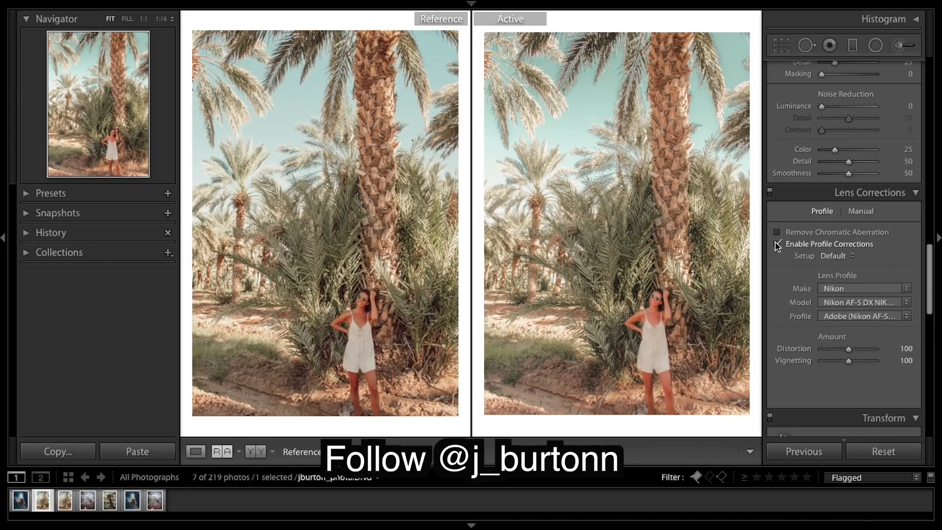
pyautogui.click(777, 244)
pyautogui.click(777, 244)
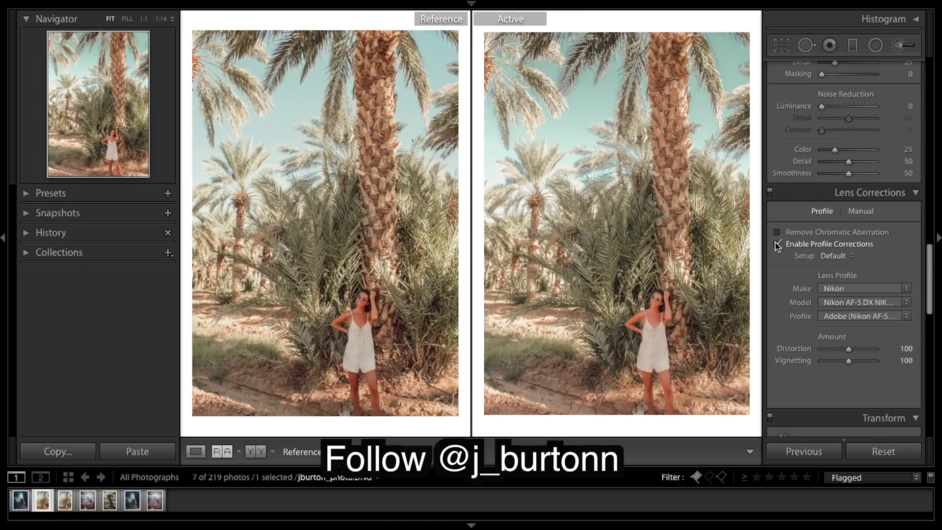
pyautogui.click(777, 243)
# Add film grain to the active photo with an amount of 30 and a size of 30
pyautogui.scroll(-4, 900, 192)
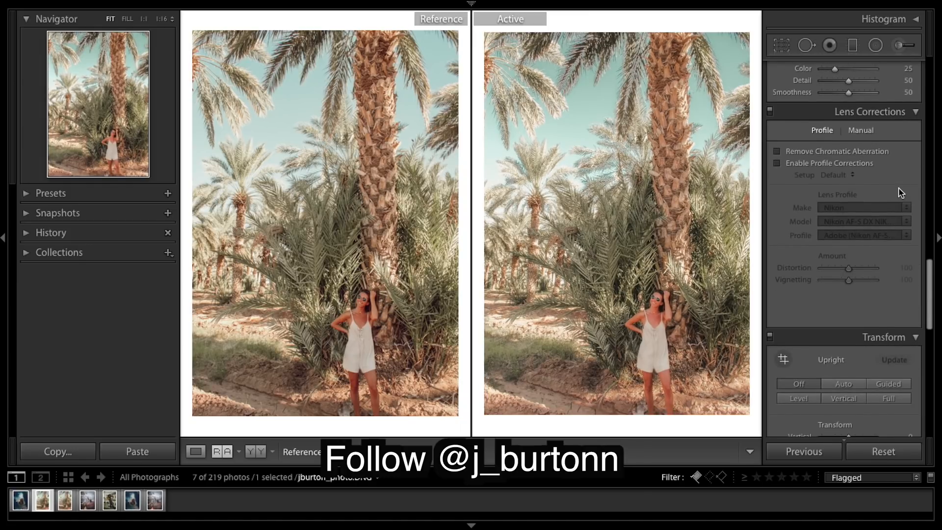
pyautogui.scroll(-2, 900, 191)
pyautogui.scroll(-5, 908, 206)
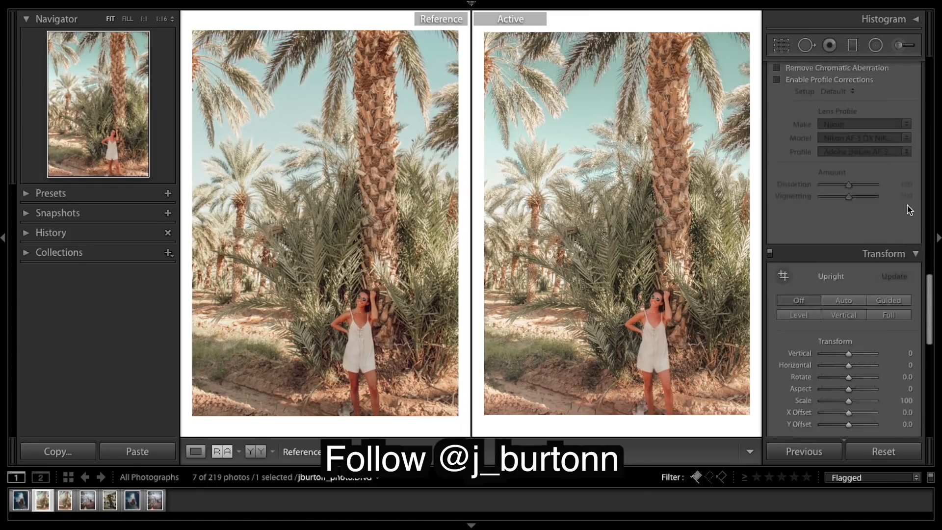
pyautogui.scroll(-12, 908, 208)
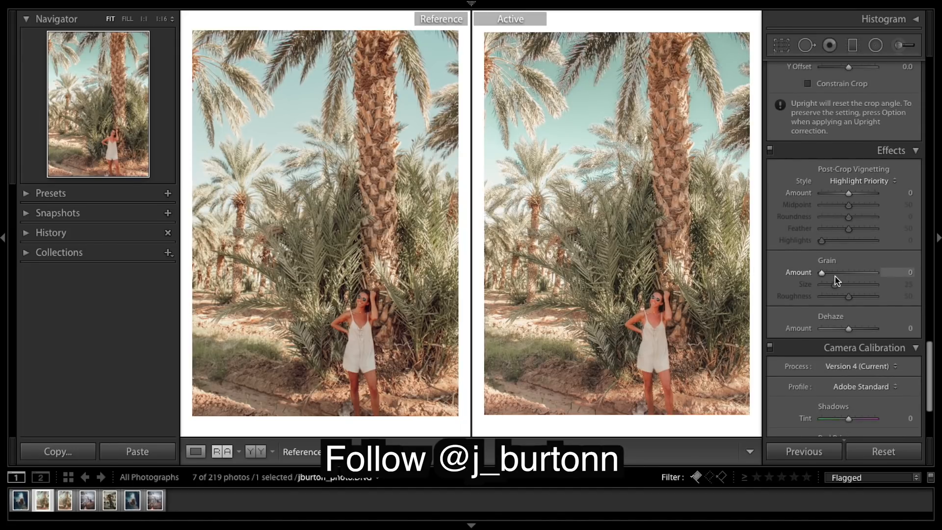
pyautogui.click(835, 273)
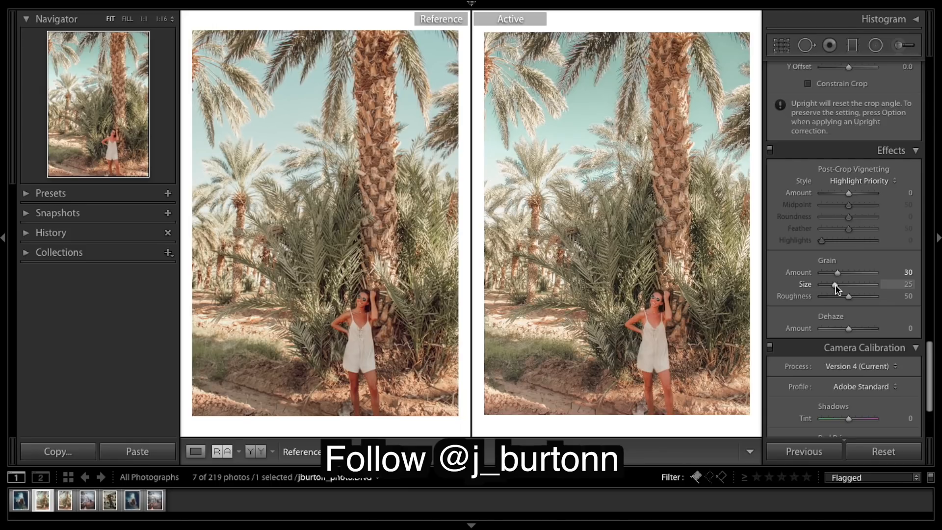
pyautogui.moveTo(835, 285); pyautogui.dragTo(839, 286)
# Examine the grain and skin detail on the woman up close in the active photo
pyautogui.click(688, 366)
pyautogui.click(687, 365)
pyautogui.press('super+equal')
pyautogui.press('super+equal')
pyautogui.press('super+equal')
pyautogui.press('super+equal')
pyautogui.press('super+equal')
pyautogui.hscroll(-4, 677, 350)
pyautogui.press('super+minus')
pyautogui.press('super+minus')
pyautogui.press('super+minus')
pyautogui.press('super+equal')
pyautogui.press('super+equal')
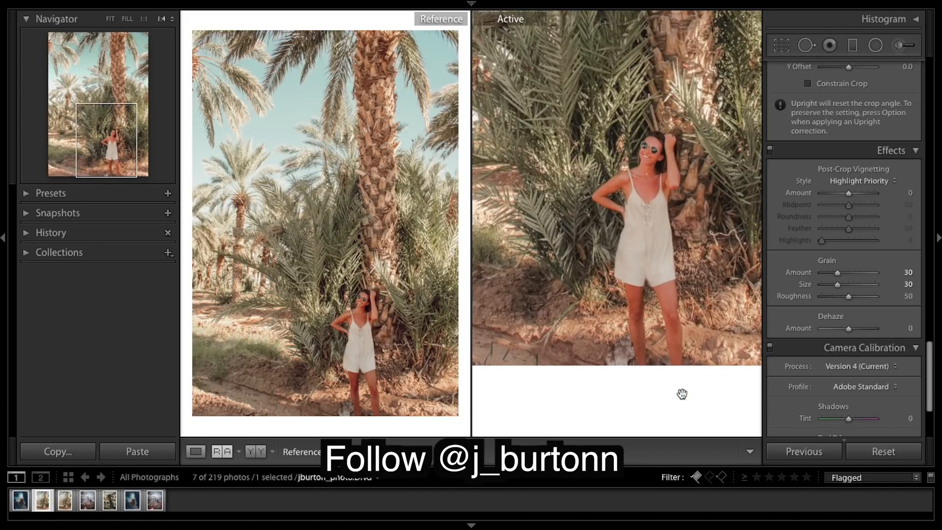
# Paint an Adjustment Brush mask over the woman's skin on her legs, arms, chest and face
pyautogui.click(901, 45)
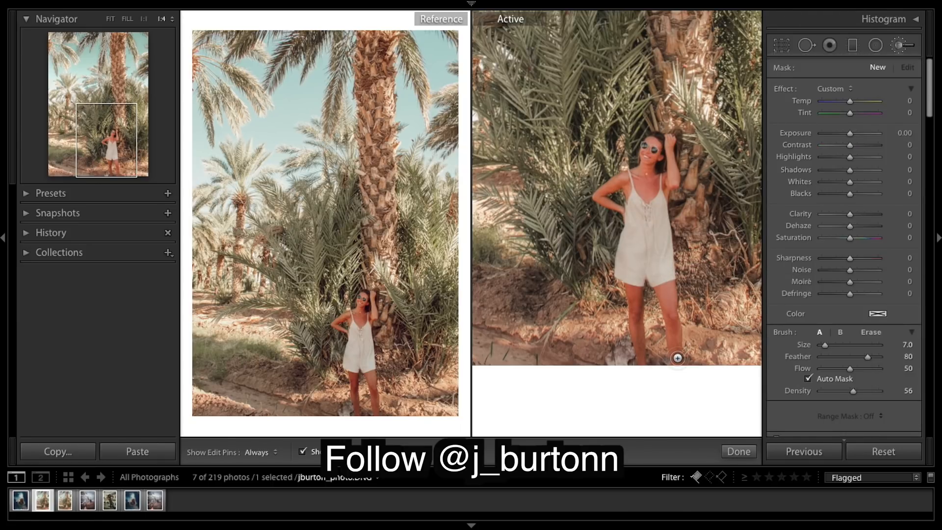
pyautogui.click(677, 357)
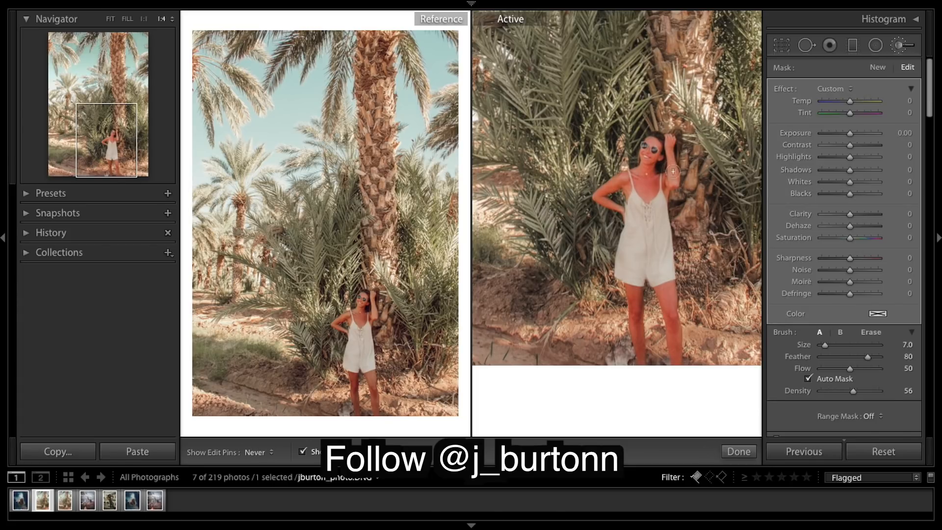
pyautogui.hotkey('ctrl', '-')
pyautogui.hotkey('ctrl', '=')
pyautogui.hotkey('ctrl', '=')
pyautogui.click(111, 20)
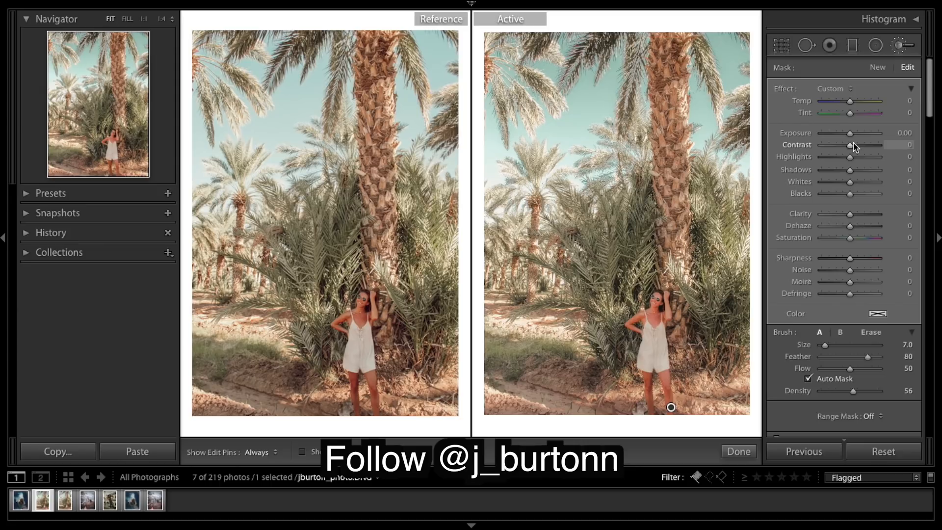
# Set the skin mask's exposure to −2.40 and its contrast to 30
pyautogui.moveTo(845, 132); pyautogui.dragTo(838, 133)
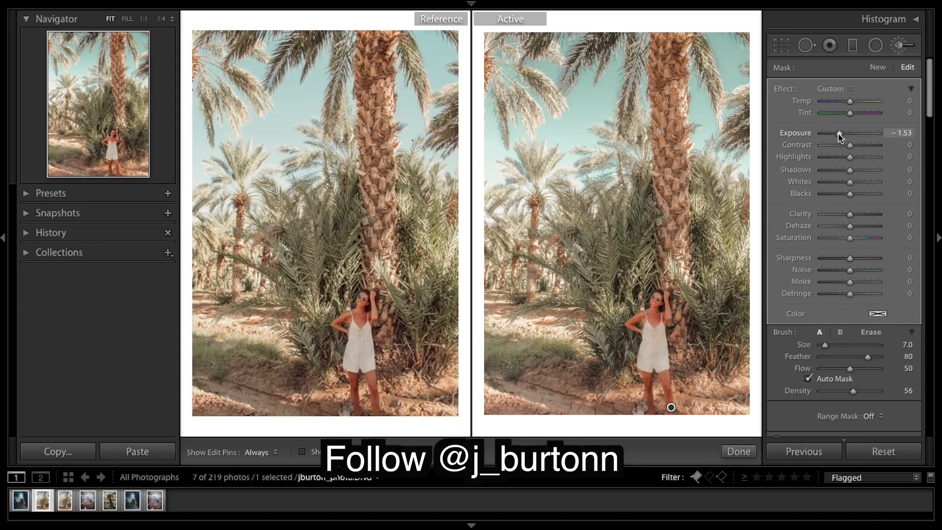
pyautogui.moveTo(836, 133); pyautogui.dragTo(833, 138)
pyautogui.click(861, 146)
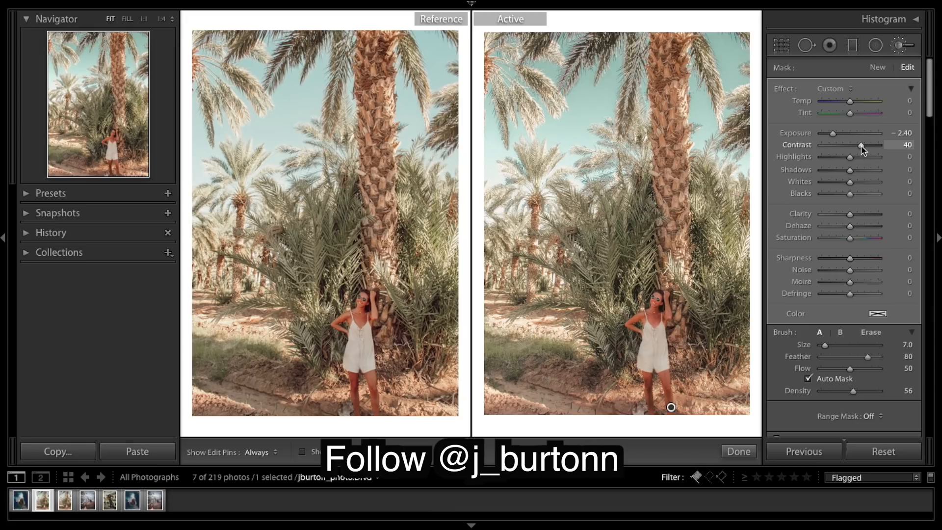
pyautogui.moveTo(860, 146); pyautogui.dragTo(857, 146)
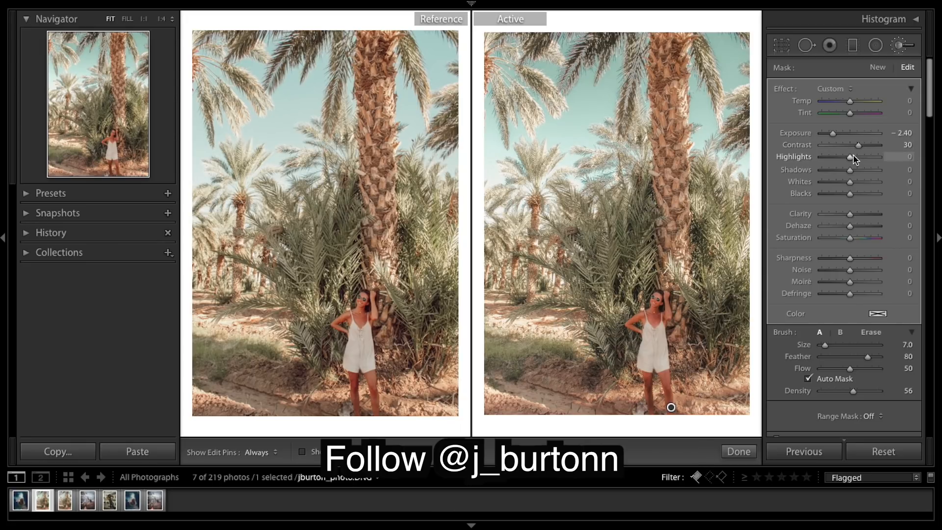
# Set the skin mask's highlights to 100, whites to 100 and shadows to −26, and finish the brush adjustment
pyautogui.moveTo(854, 158); pyautogui.dragTo(881, 158)
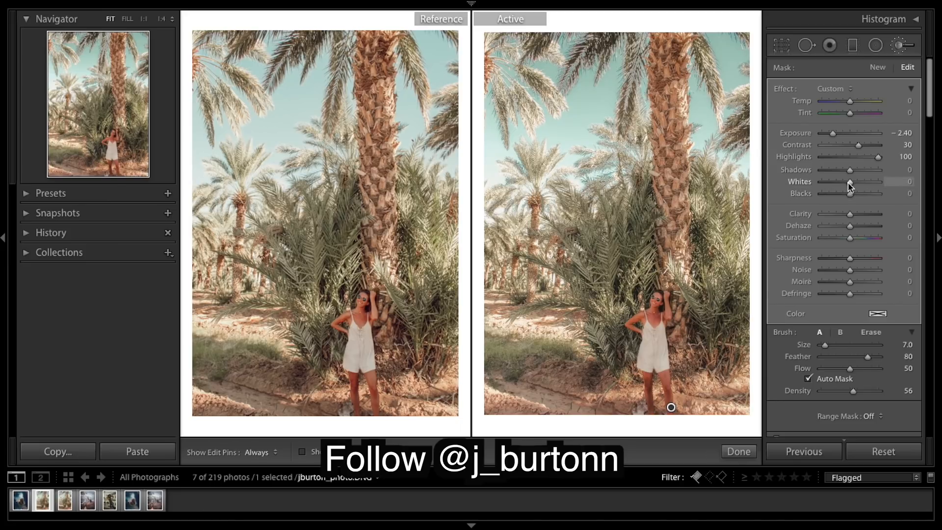
pyautogui.moveTo(850, 182); pyautogui.dragTo(935, 194)
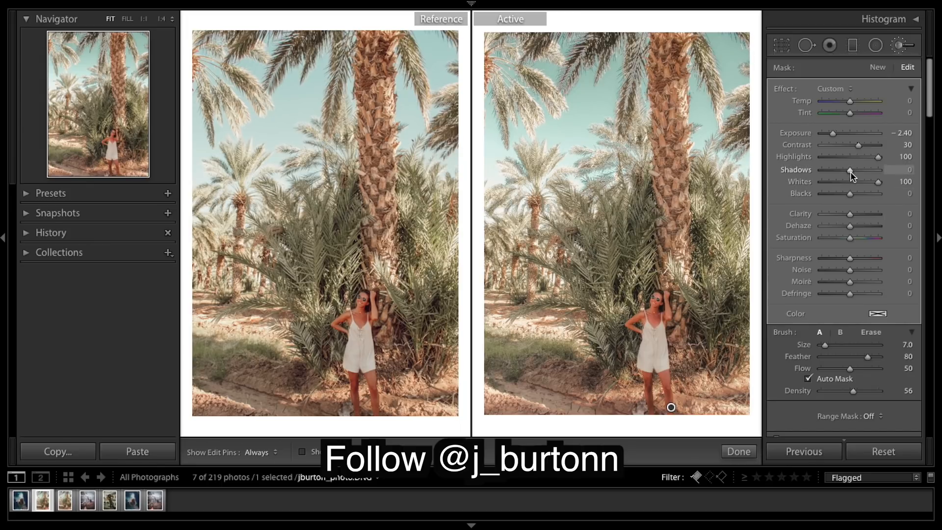
pyautogui.moveTo(850, 172); pyautogui.dragTo(843, 177)
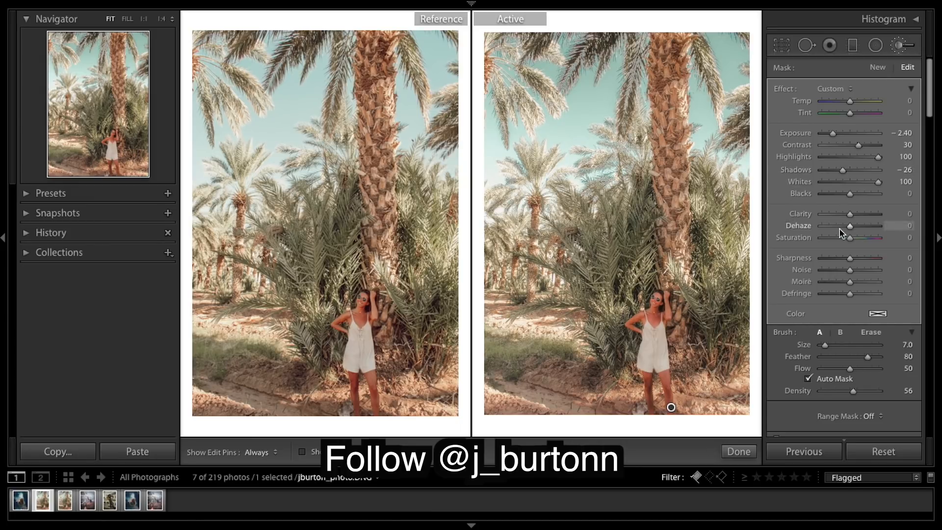
pyautogui.click(757, 446)
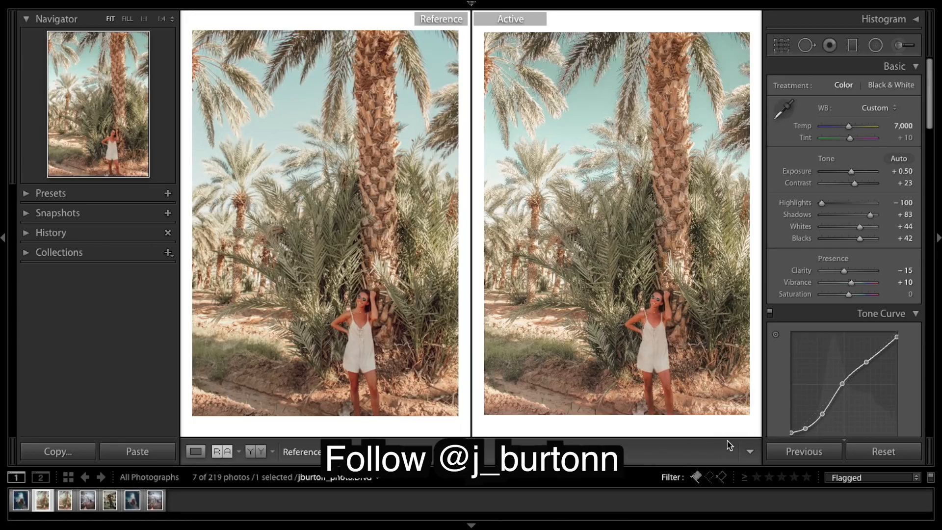
# Check the finished edit of the active photo against its unedited version
pyautogui.scroll(-1, 841, 367)
pyautogui.scroll(1, 841, 367)
pyautogui.press('\\')
pyautogui.press('\\')
# Try the active photo with the white balance temperature reset to 4,900, and restore the temperature to 7,000
pyautogui.doubleClick(802, 127)
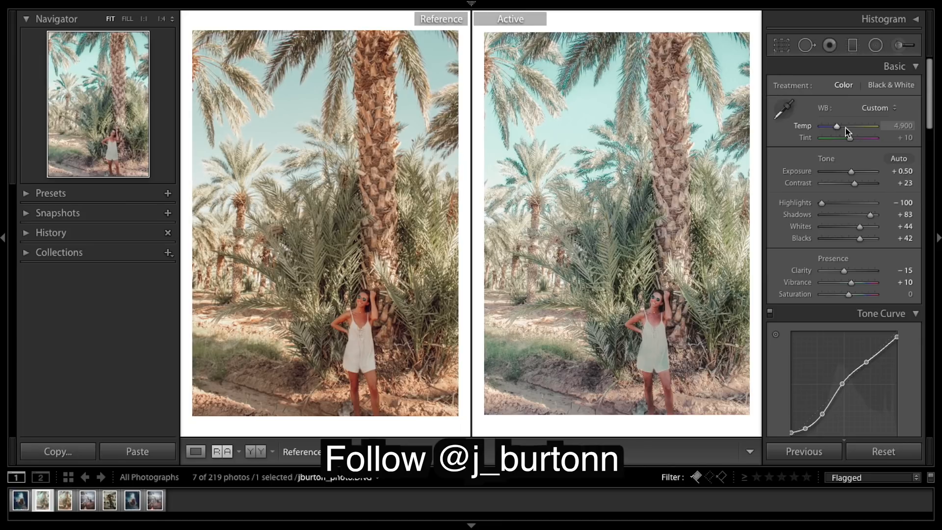
pyautogui.moveTo(838, 129); pyautogui.dragTo(848, 127)
pyautogui.click(901, 125)
pyautogui.write('7,000')
pyautogui.press('Return')
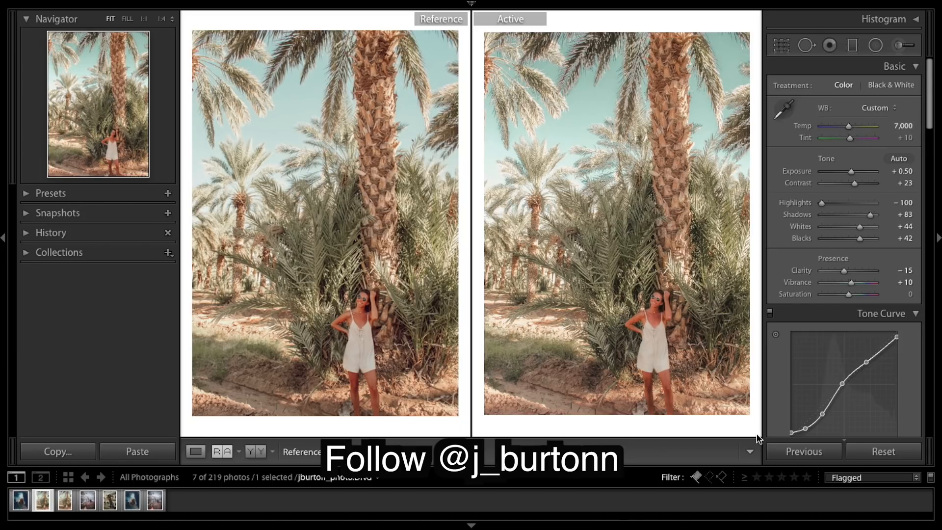
# Compare the active photo's before and after views twice beside the reference photo, ending on the edited version
pyautogui.press('\\')
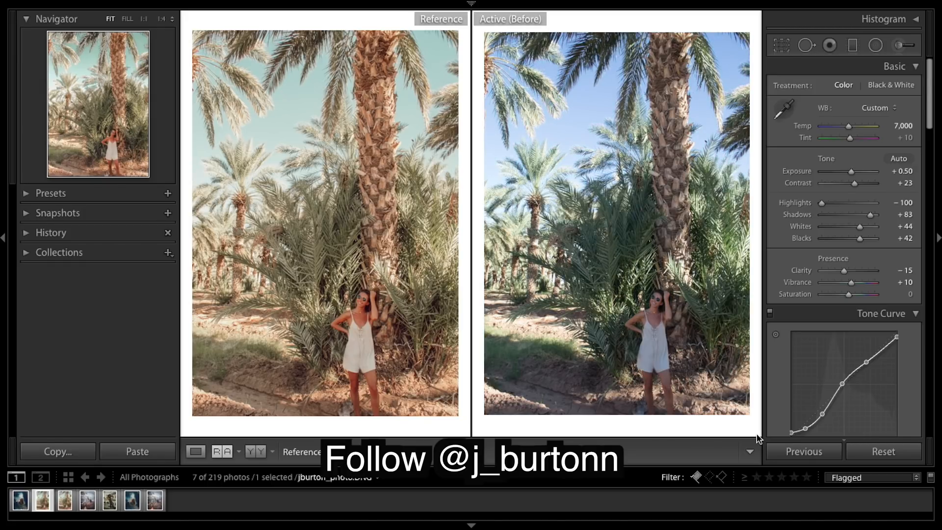
pyautogui.press('\\')
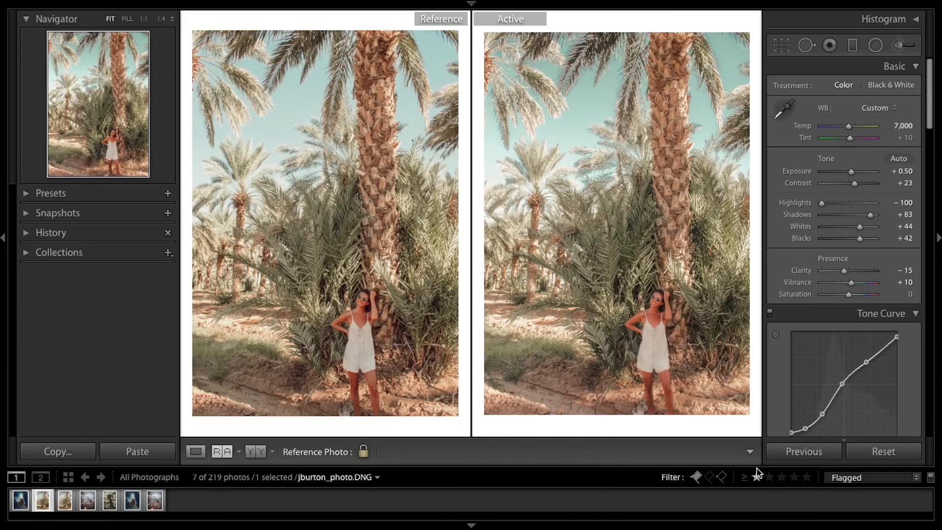
pyautogui.press('\\')
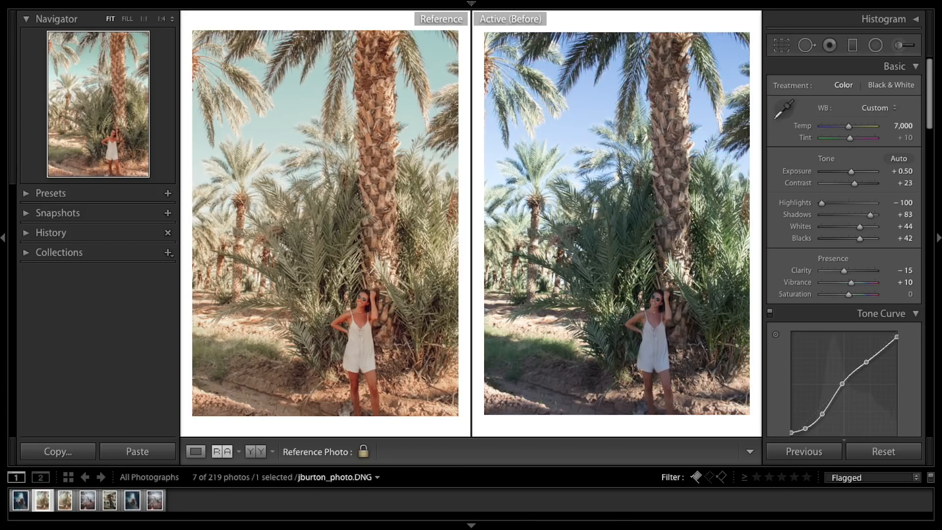
pyautogui.press('\\')
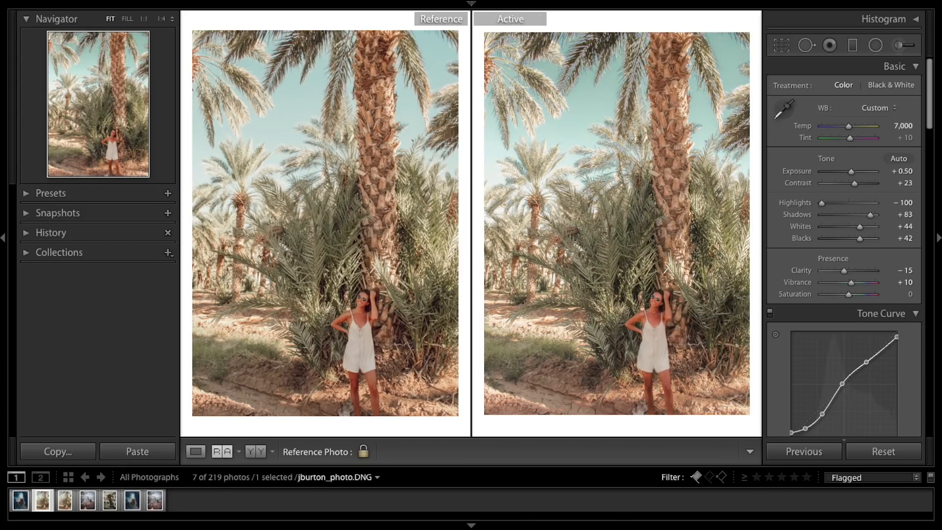